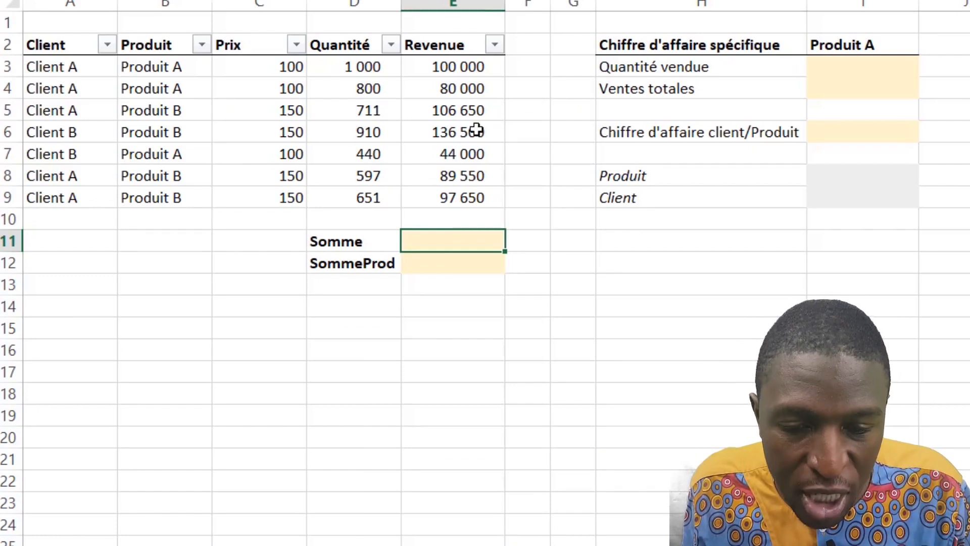
pyautogui.click(459, 71)
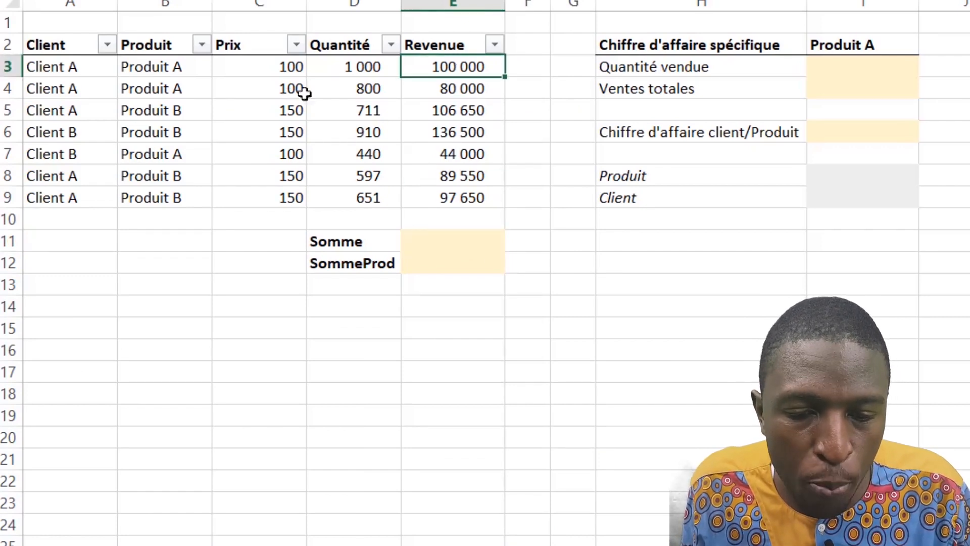
pyautogui.click(268, 68)
pyautogui.click(337, 67)
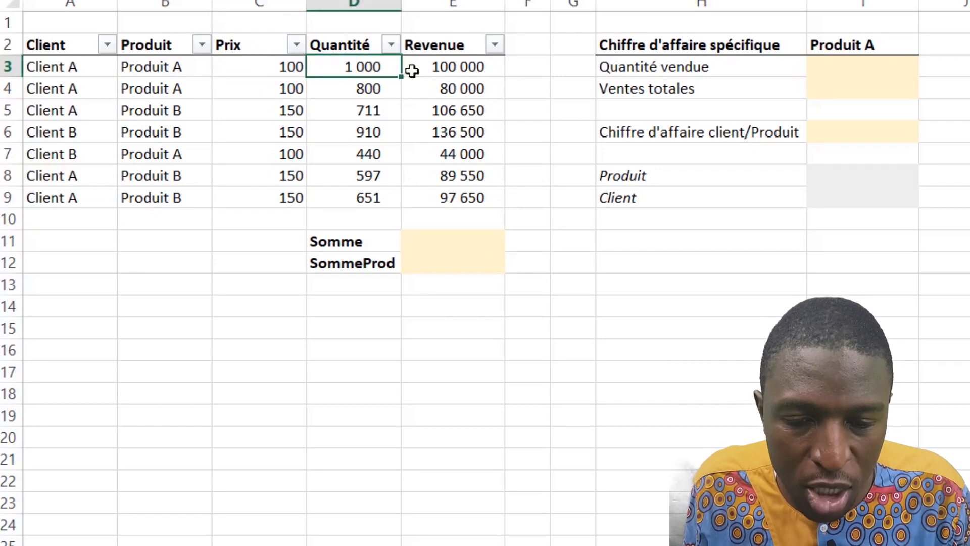
pyautogui.click(441, 70)
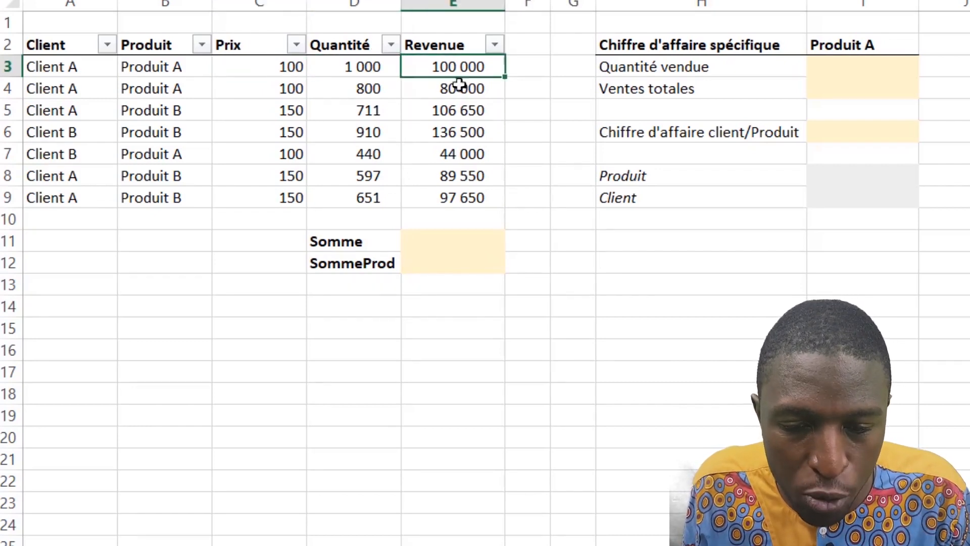
# Total the Revenue column in the Somme cell E11 with =SOMME(E3:E9).
pyautogui.click(454, 238)
pyautogui.write('=som')
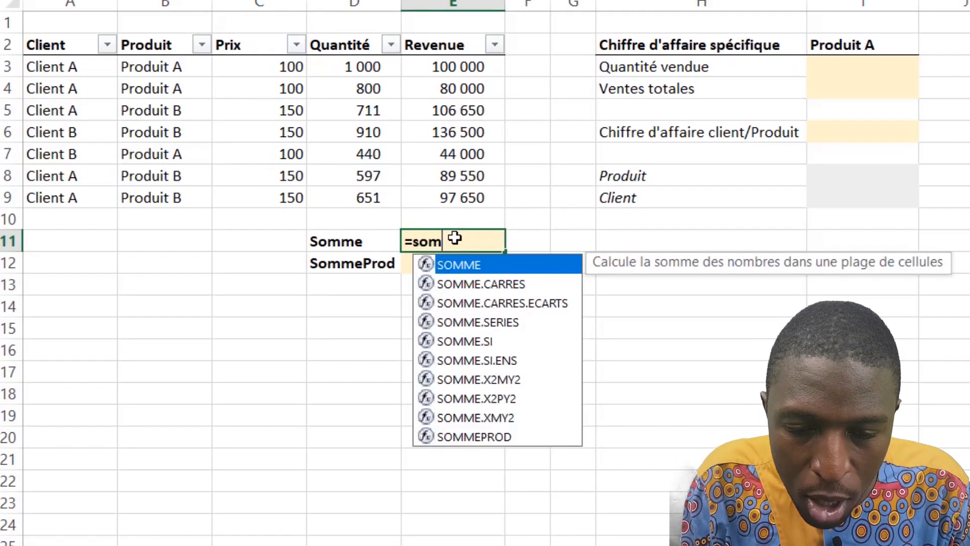
pyautogui.press('Tab')
pyautogui.moveTo(455, 71); pyautogui.dragTo(463, 197)
pyautogui.write(')')
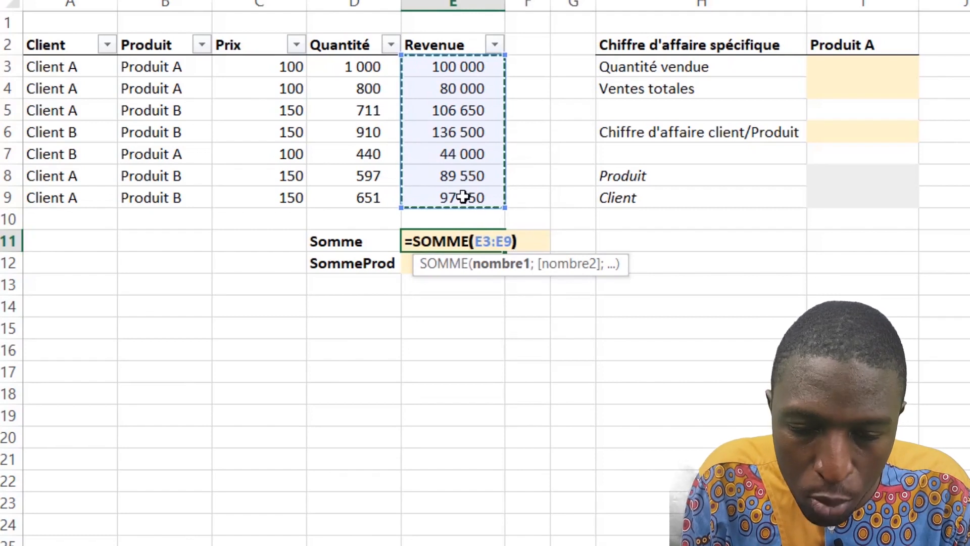
pyautogui.press('Return')
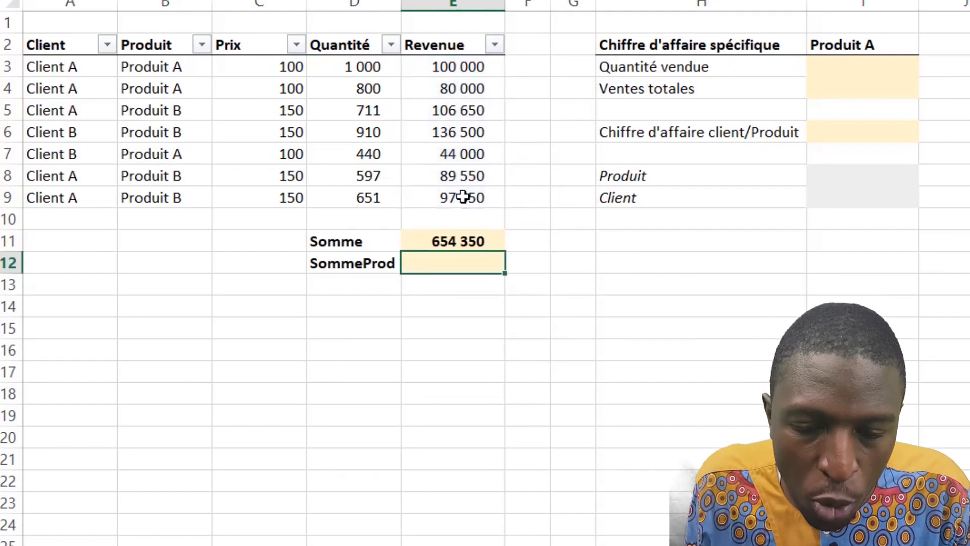
# Enter =SOMMEPROD(C3:C9;D3:D9) in the SommeProd cell E12 to multiply prices by quantities and sum them.
pyautogui.click(456, 240)
pyautogui.click(459, 260)
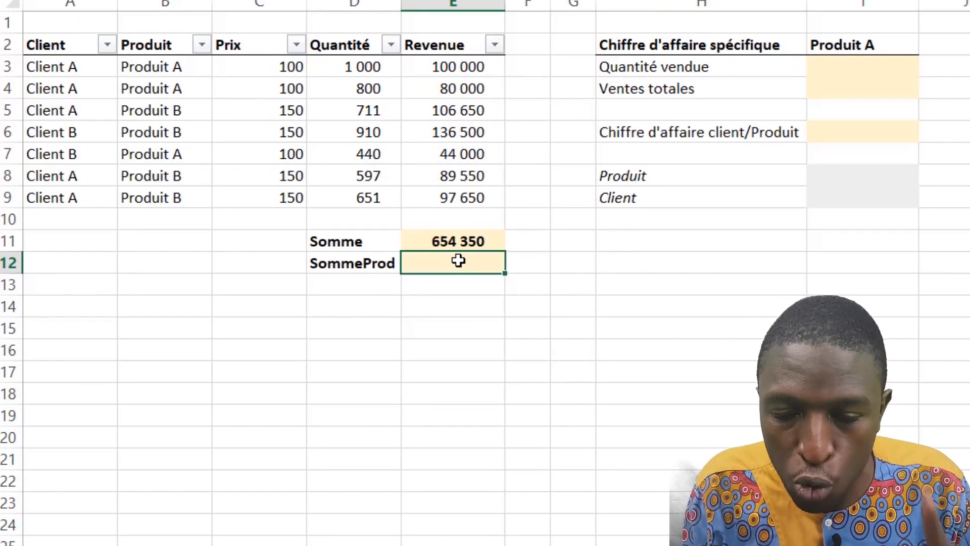
pyautogui.write('=')
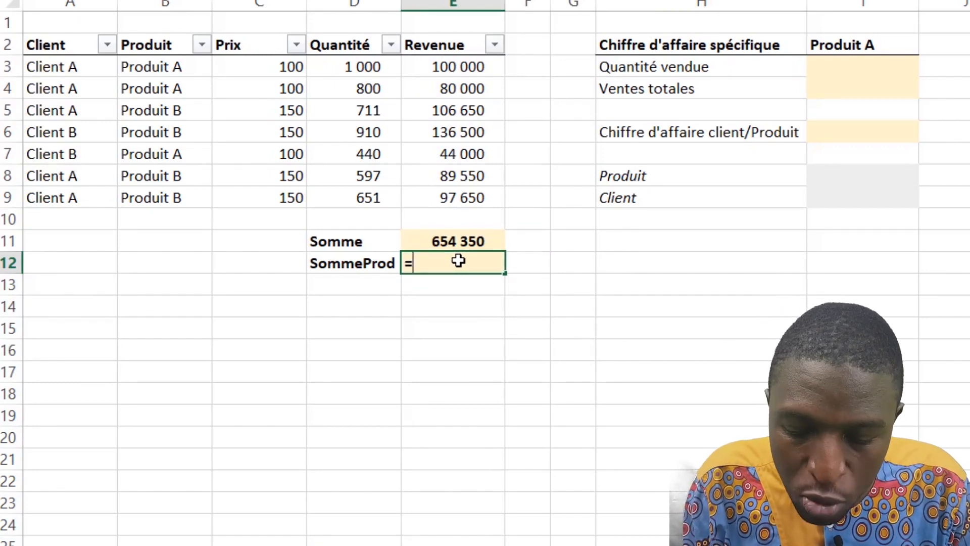
pyautogui.write('som')
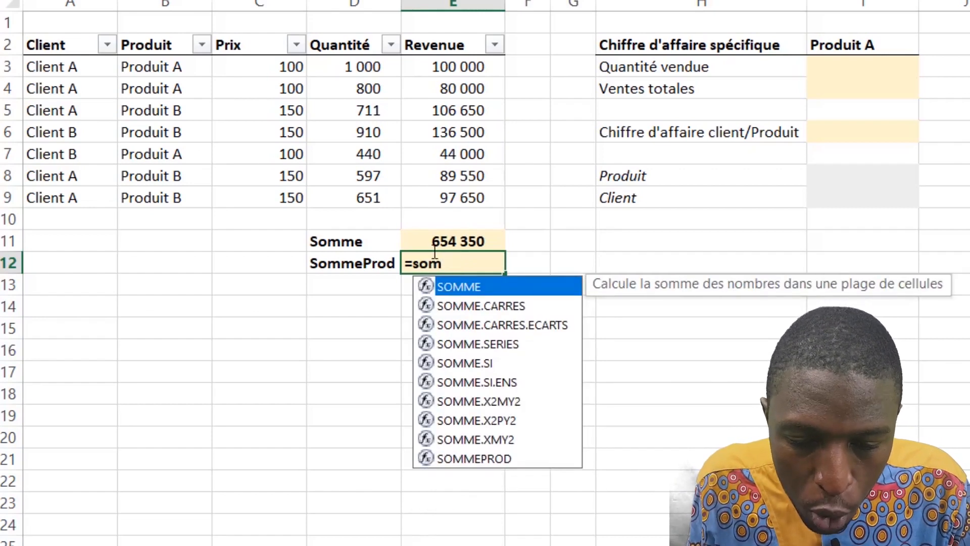
pyautogui.doubleClick(475, 459)
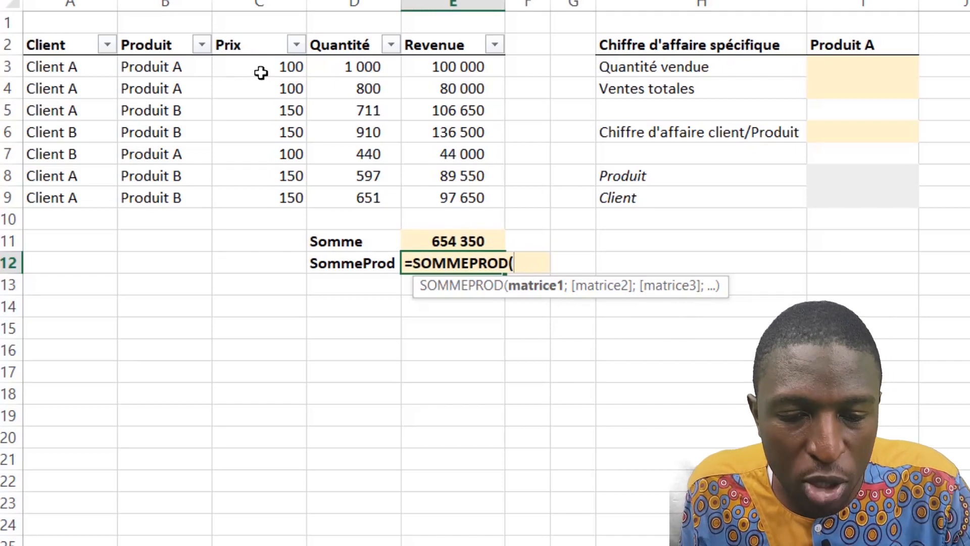
pyautogui.moveTo(261, 71); pyautogui.dragTo(261, 197)
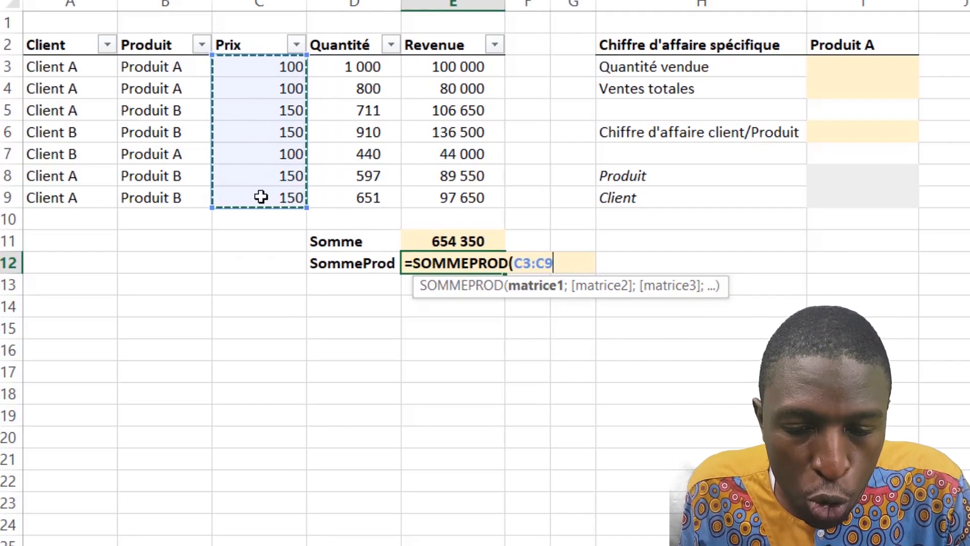
pyautogui.write(';')
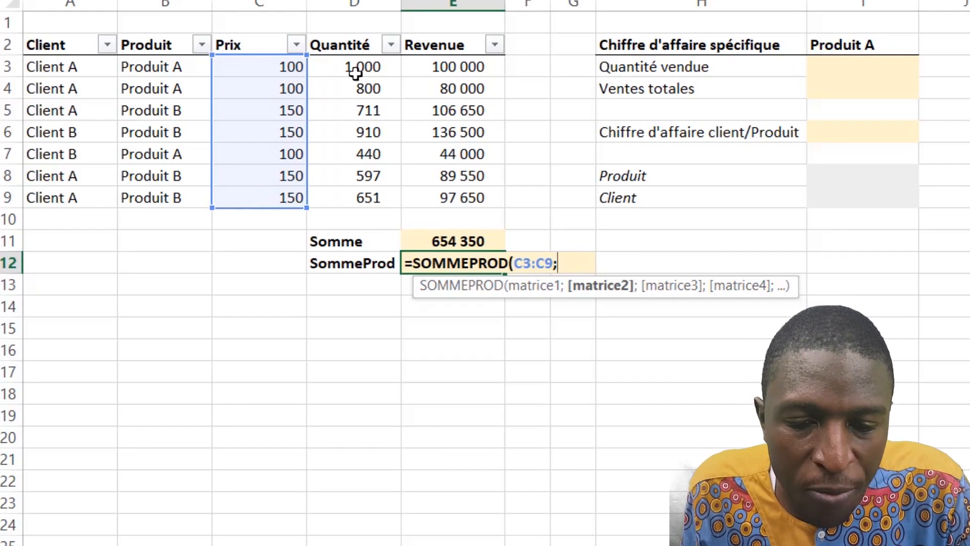
pyautogui.moveTo(353, 66); pyautogui.dragTo(359, 196)
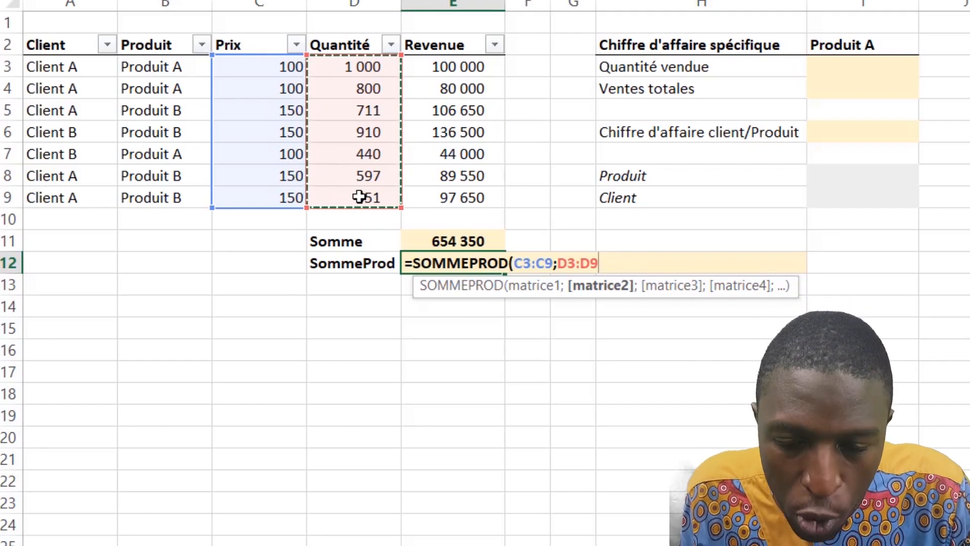
pyautogui.write(')')
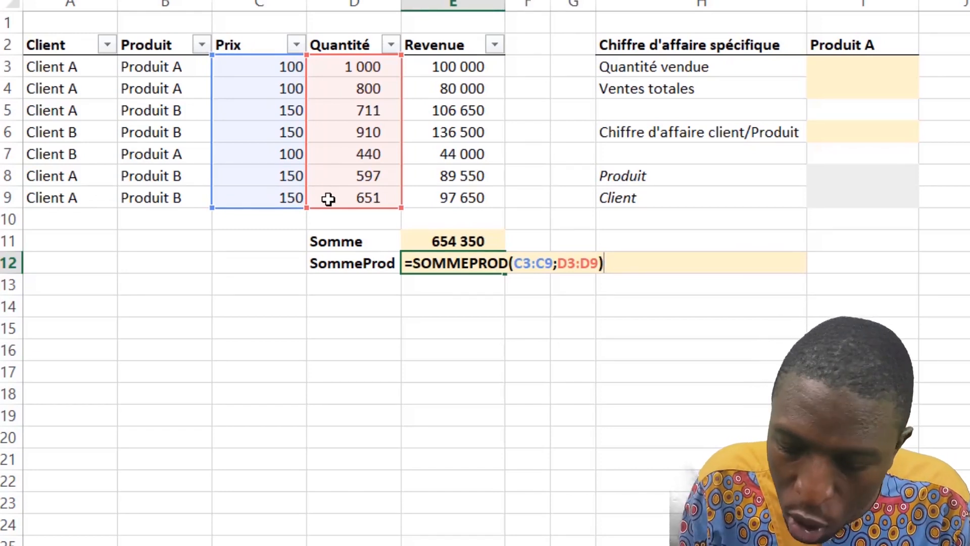
pyautogui.press('Return')
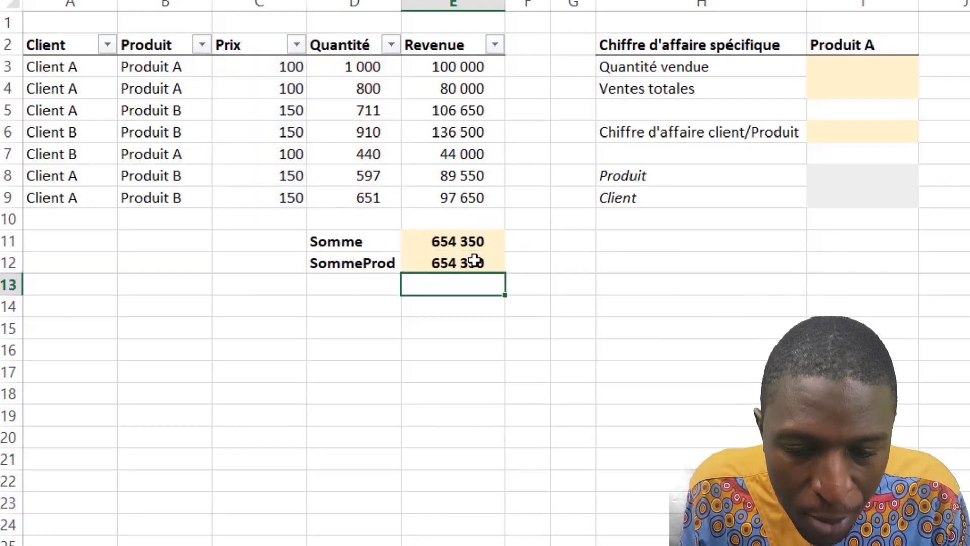
# Compare the Somme and SommeProd totals with the Revenue column, and examine the quantity and sales cells for Produit A.
pyautogui.click(494, 262)
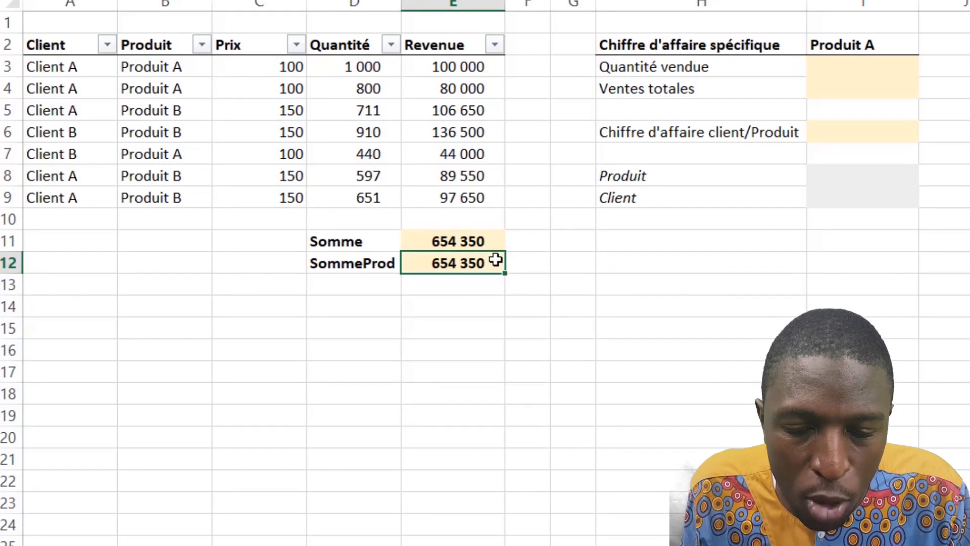
pyautogui.click(495, 244)
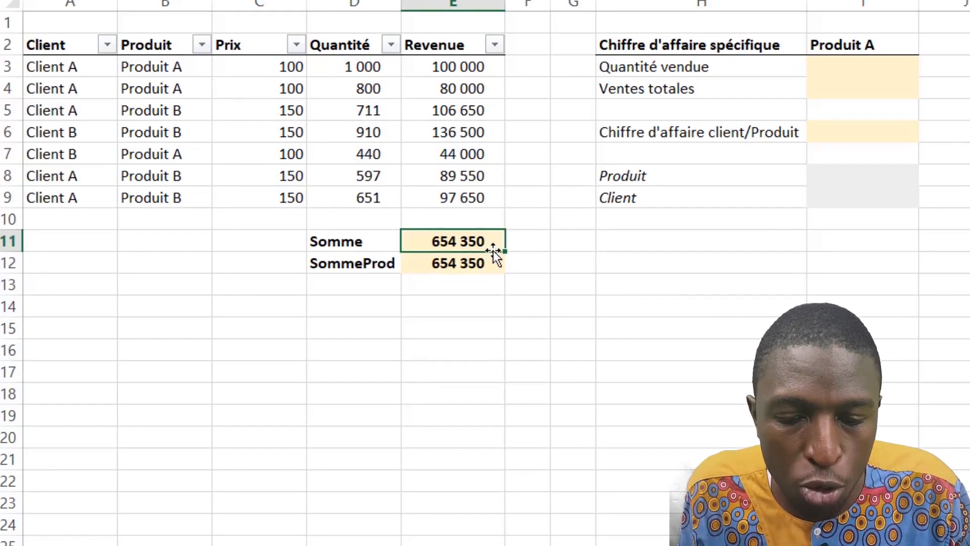
pyautogui.moveTo(455, 67); pyautogui.dragTo(470, 191)
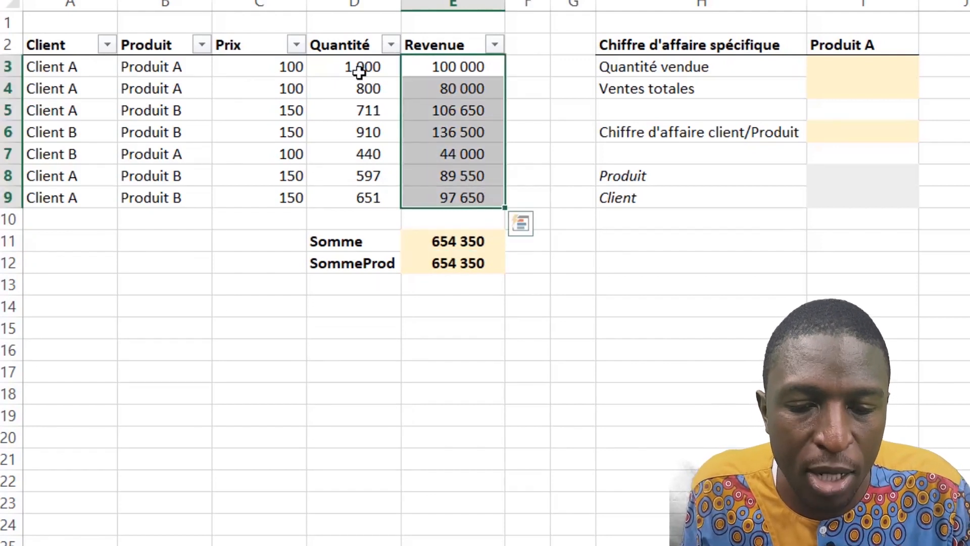
pyautogui.click(570, 289)
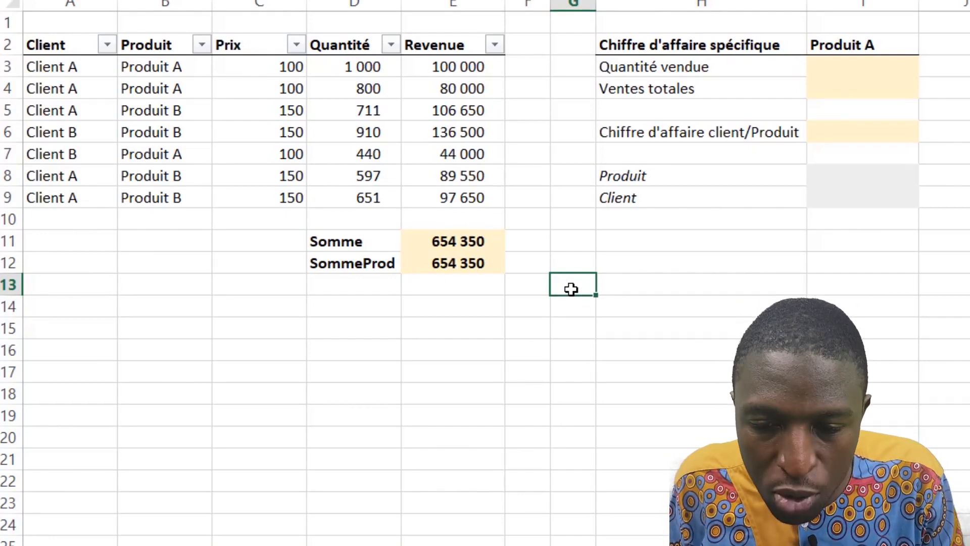
pyautogui.click(851, 45)
pyautogui.moveTo(743, 47); pyautogui.dragTo(854, 92)
pyautogui.click(856, 48)
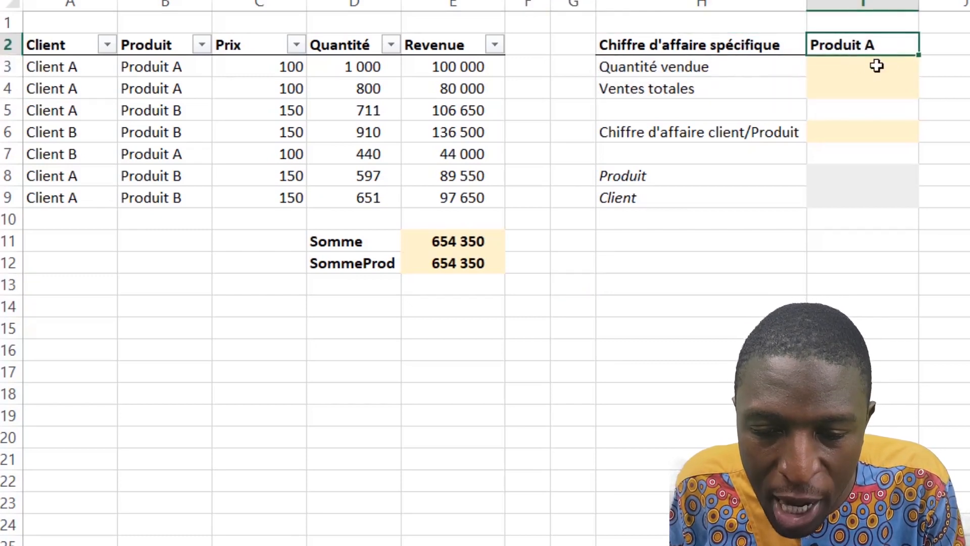
pyautogui.click(873, 67)
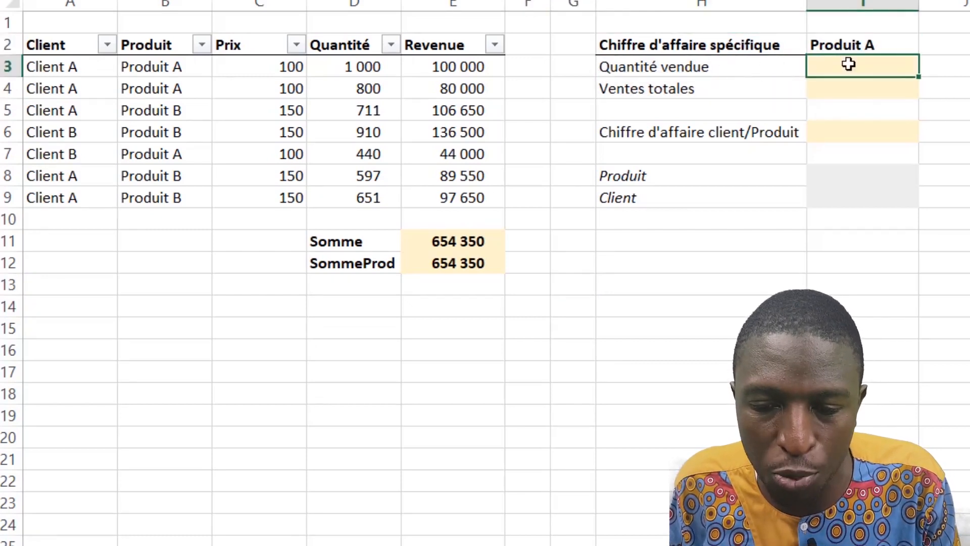
pyautogui.click(842, 44)
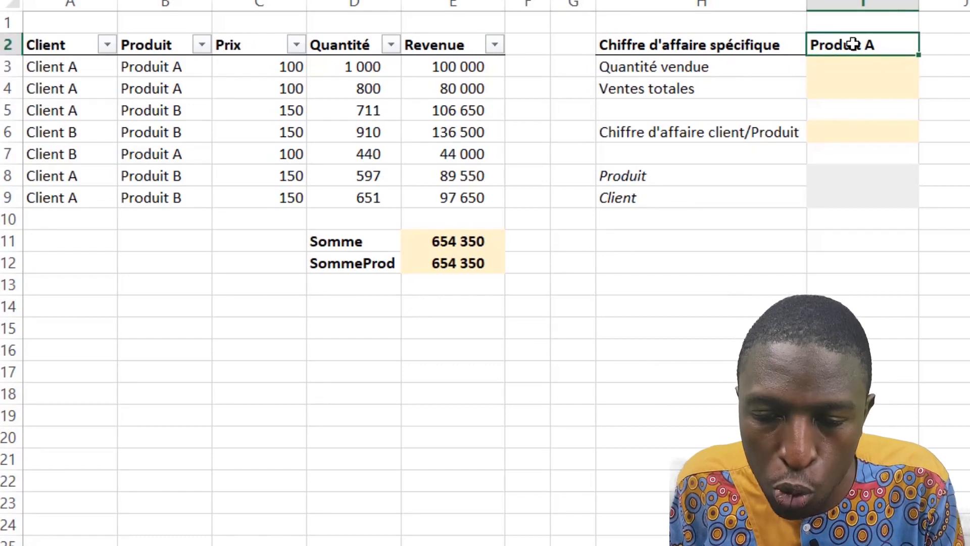
pyautogui.click(854, 87)
# Begin a SOMMEPROD formula in the Quantité vendue cell I3 with the parenthesised condition (B3:B9=I2).
pyautogui.click(856, 65)
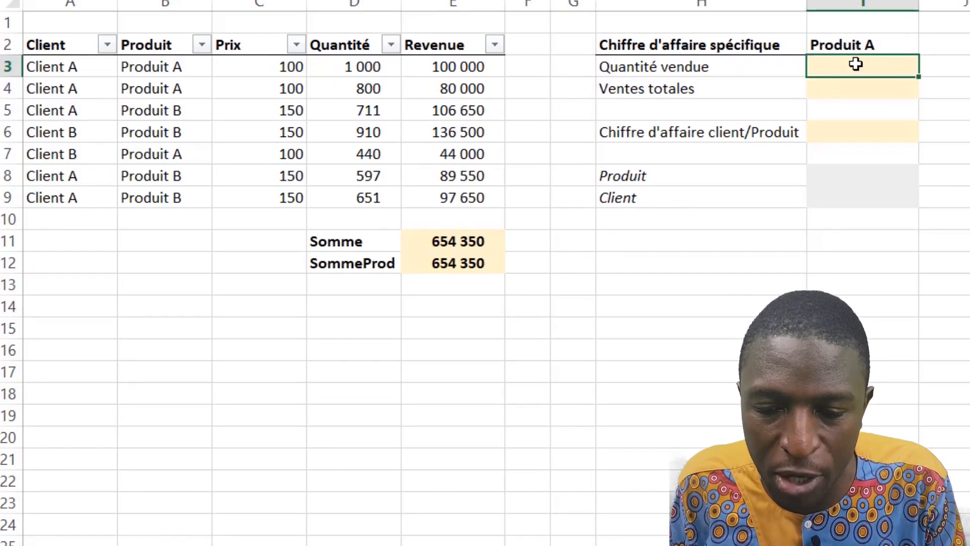
pyautogui.write('=')
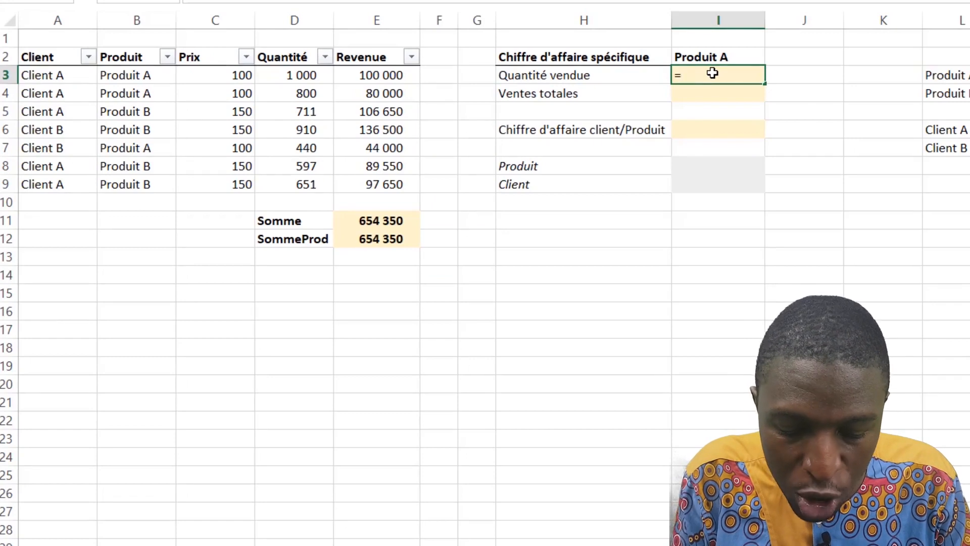
pyautogui.write('som')
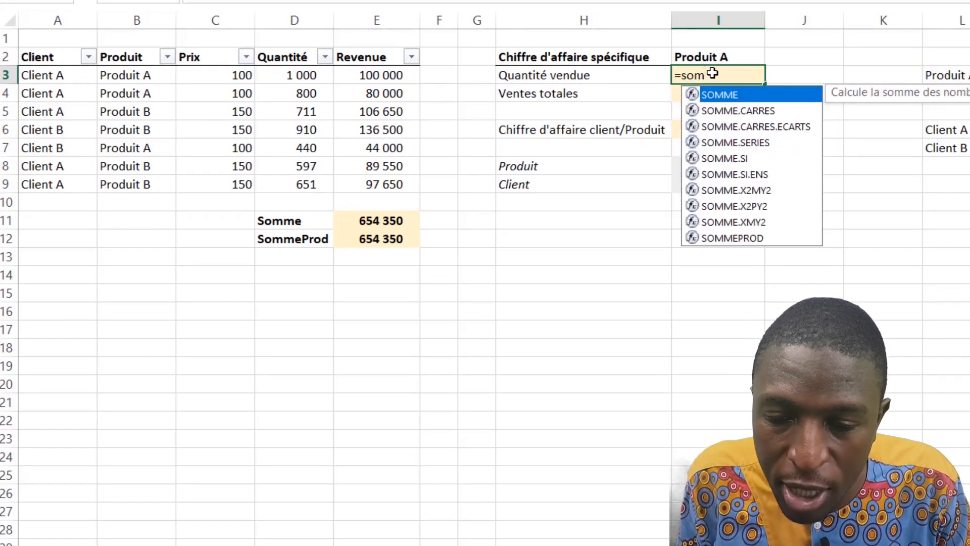
pyautogui.doubleClick(732, 238)
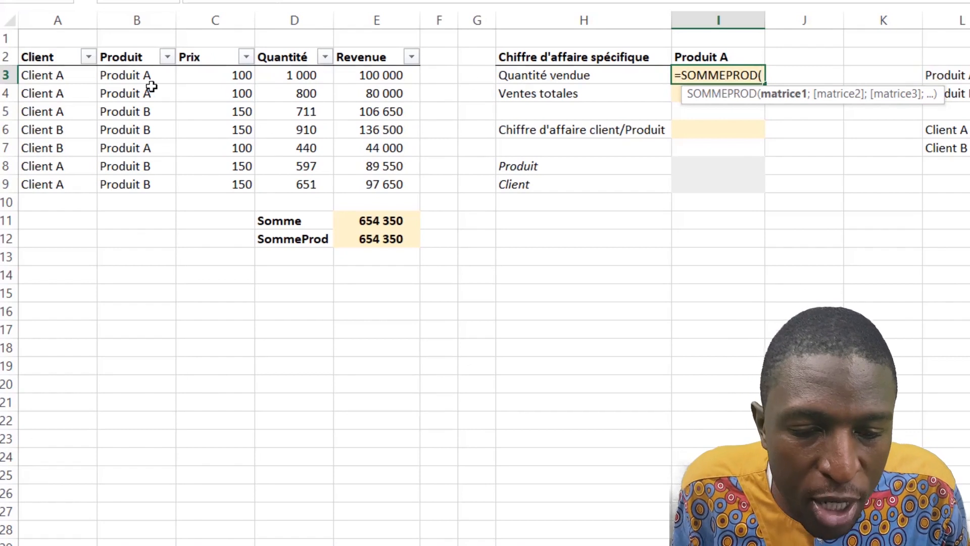
pyautogui.moveTo(142, 76); pyautogui.dragTo(135, 185)
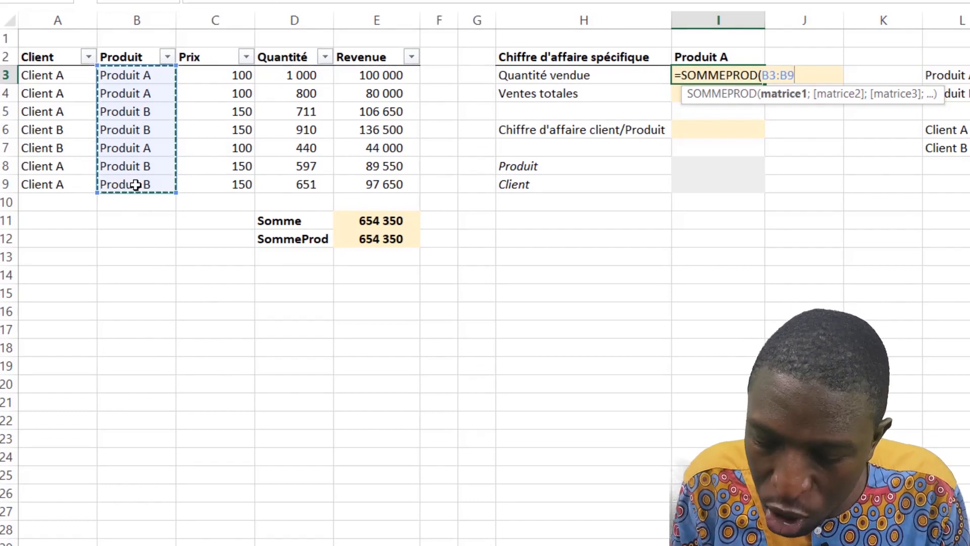
pyautogui.write('=')
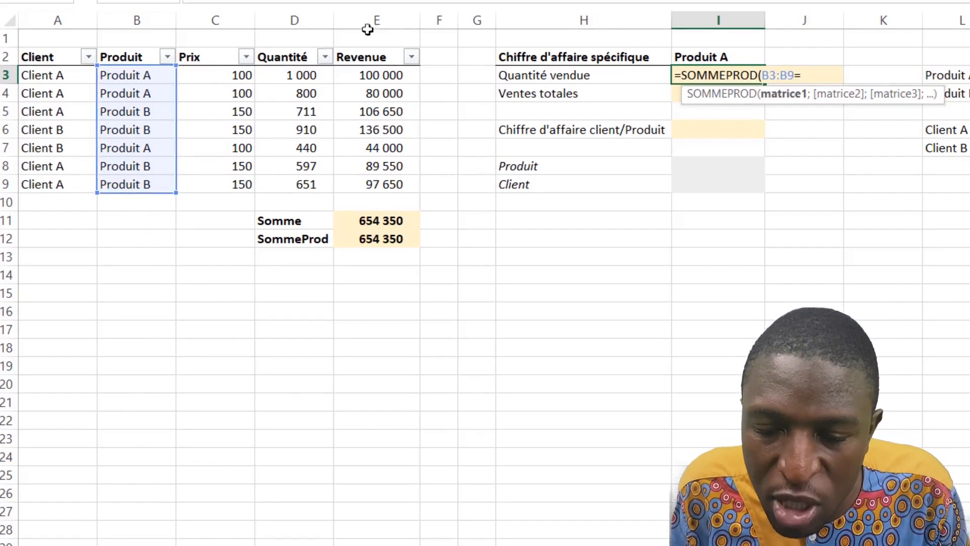
pyautogui.click(716, 57)
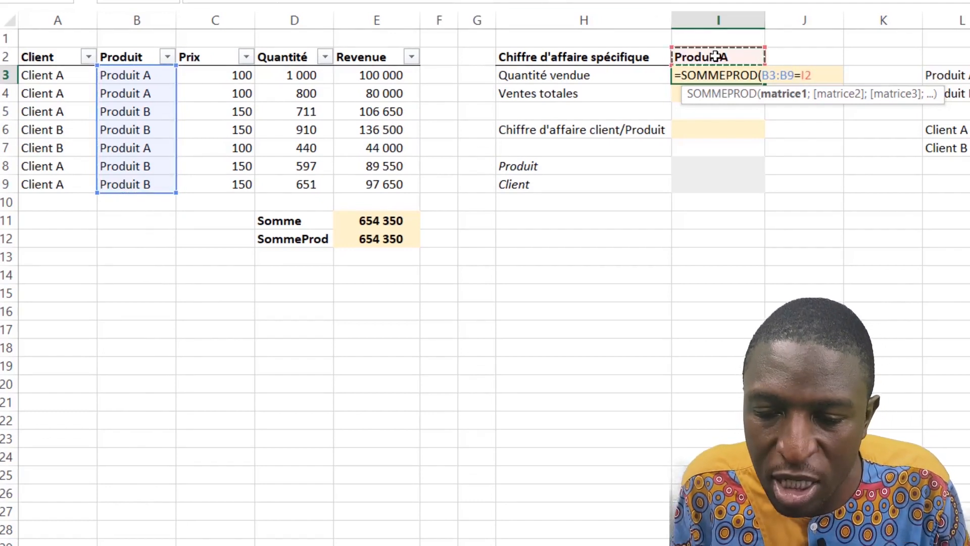
pyautogui.click(763, 75)
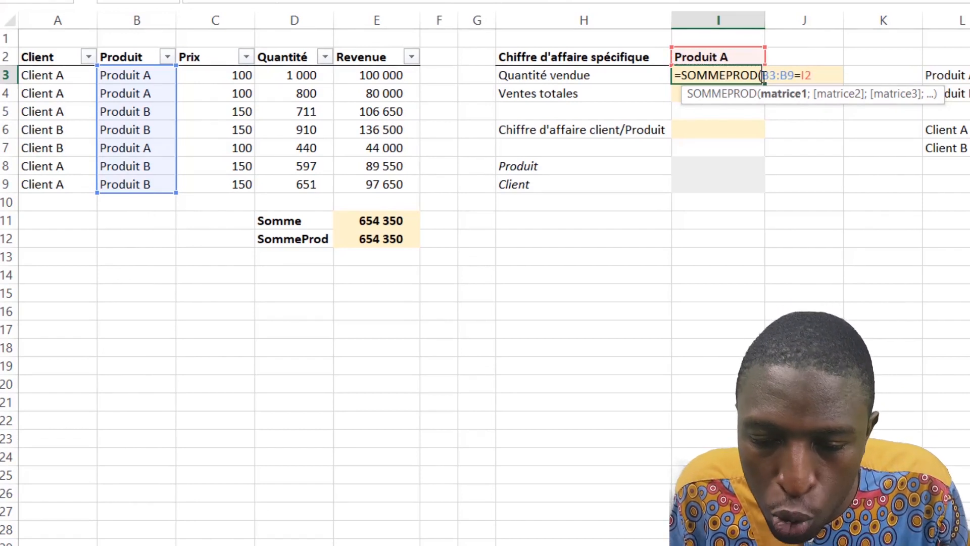
pyautogui.write('(')
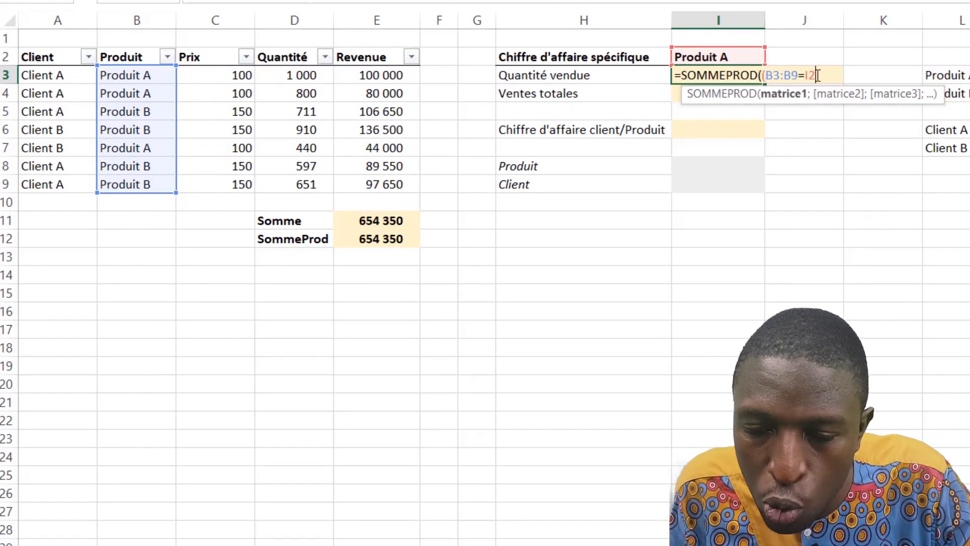
pyautogui.write(')')
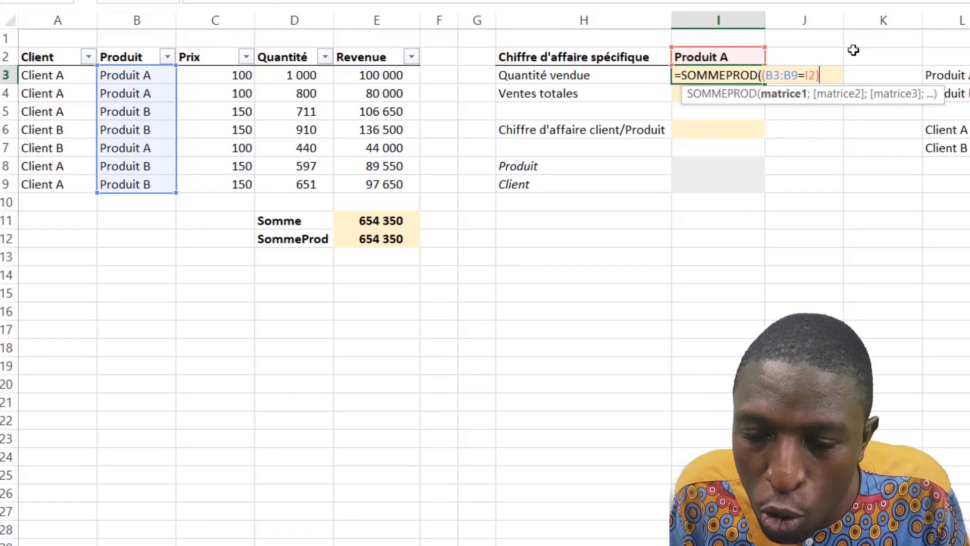
# Complete the Quantité vendue formula in I3 by multiplying the condition by the quantities, giving =SOMMEPROD((B3:B9=I2)*(D3:D9)).
pyautogui.write('*')
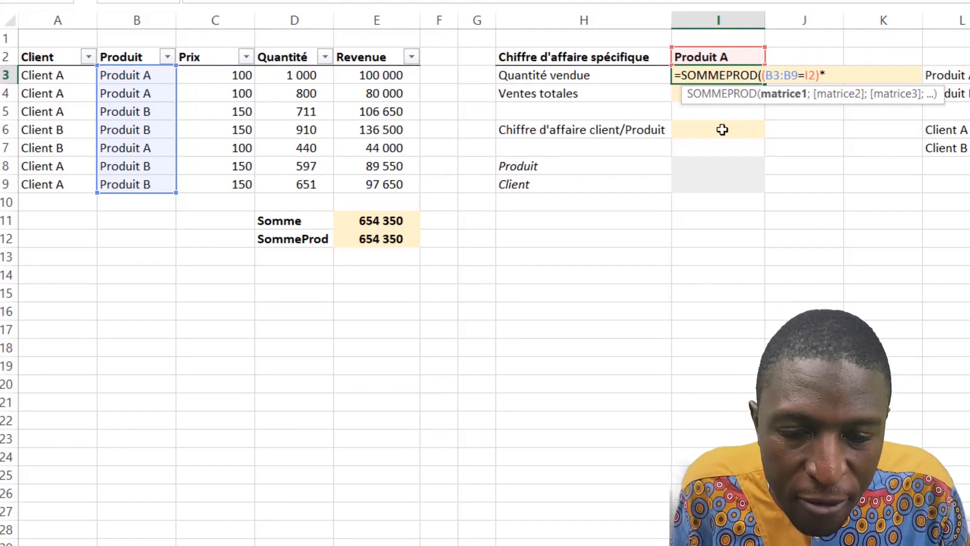
pyautogui.click(302, 77)
pyautogui.press('BackSpace')
pyautogui.press('BackSpace')
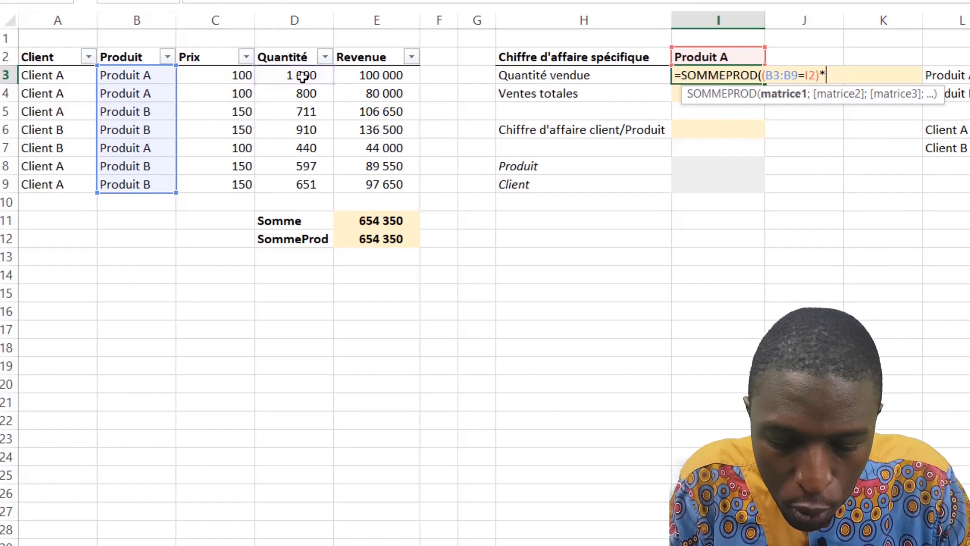
pyautogui.write('(')
pyautogui.moveTo(303, 77); pyautogui.dragTo(288, 181)
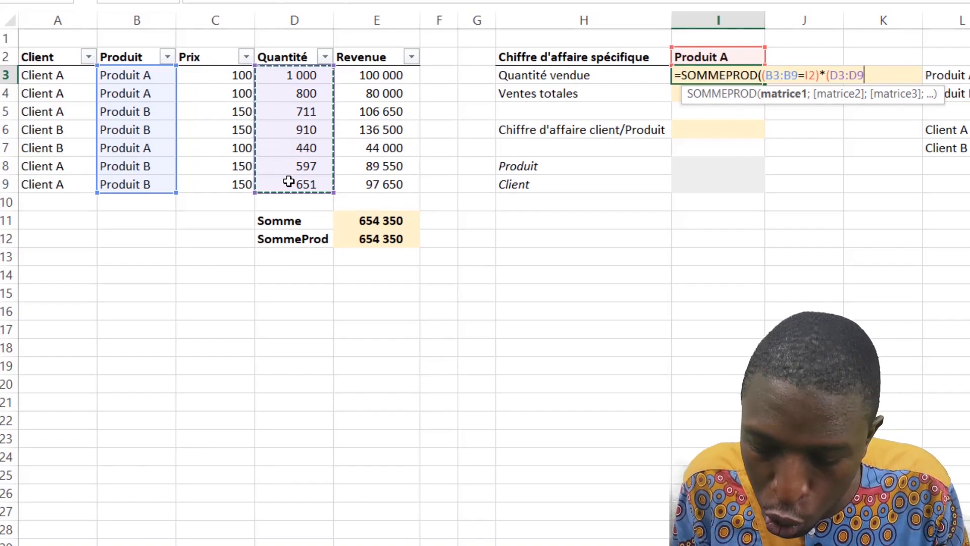
pyautogui.write(')')
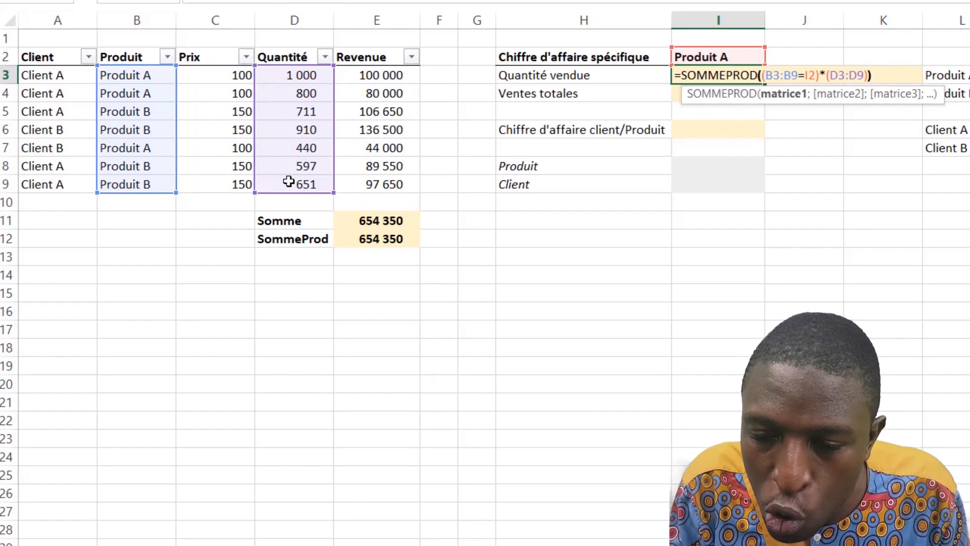
pyautogui.write(')')
pyautogui.press('Return')
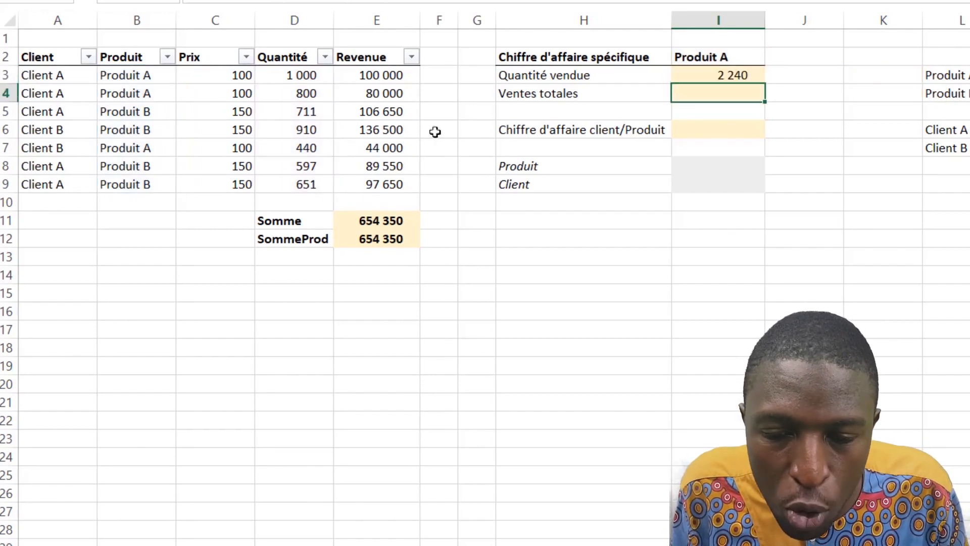
# Check the Quantité vendue result against the Produit A quantities in D3, D4 and D7.
pyautogui.click(722, 73)
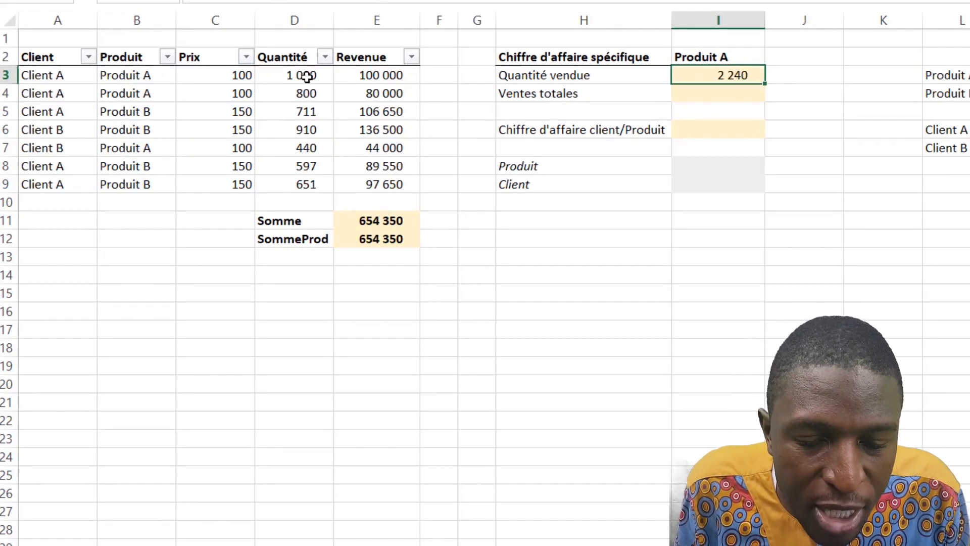
pyautogui.moveTo(306, 77); pyautogui.dragTo(307, 92)
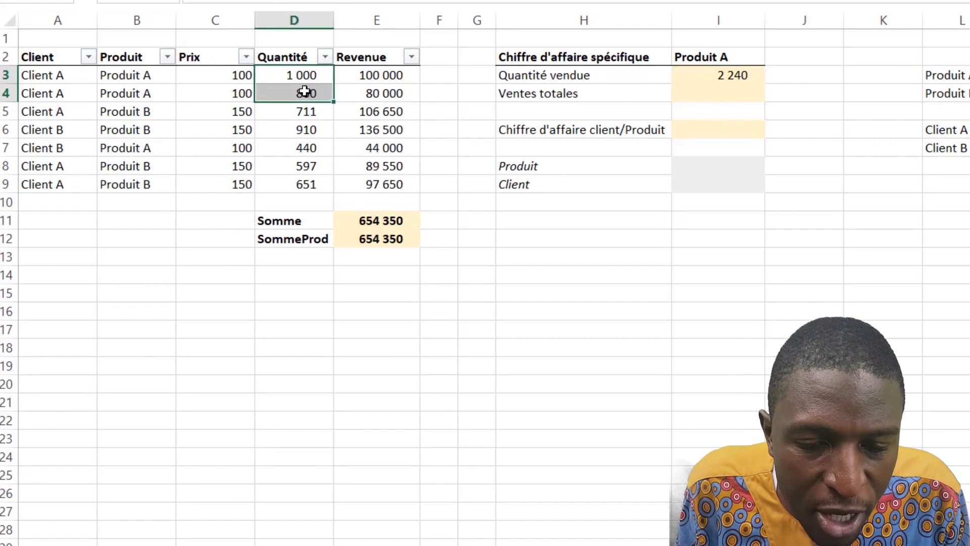
pyautogui.keyDown('ctrl'); pyautogui.click(297, 147); pyautogui.keyUp('ctrl')
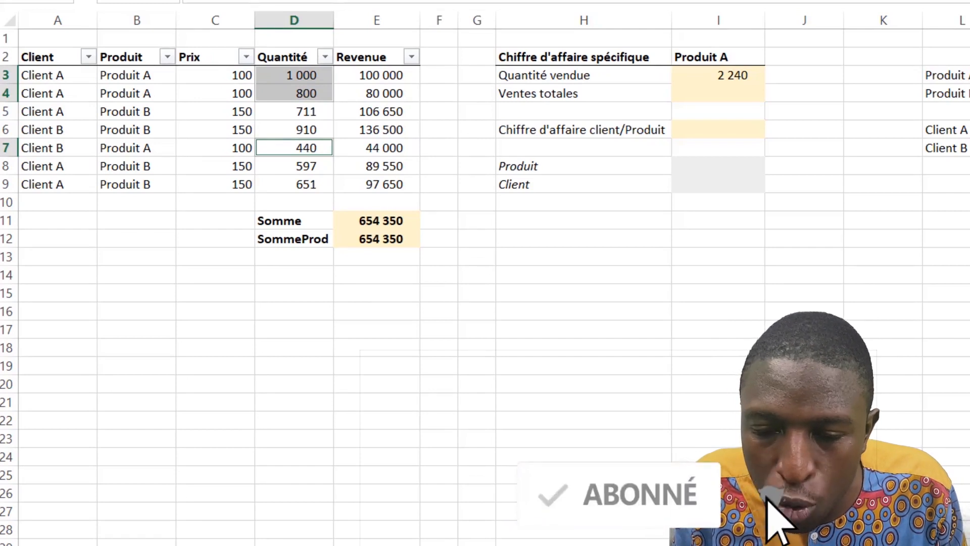
pyautogui.click(732, 99)
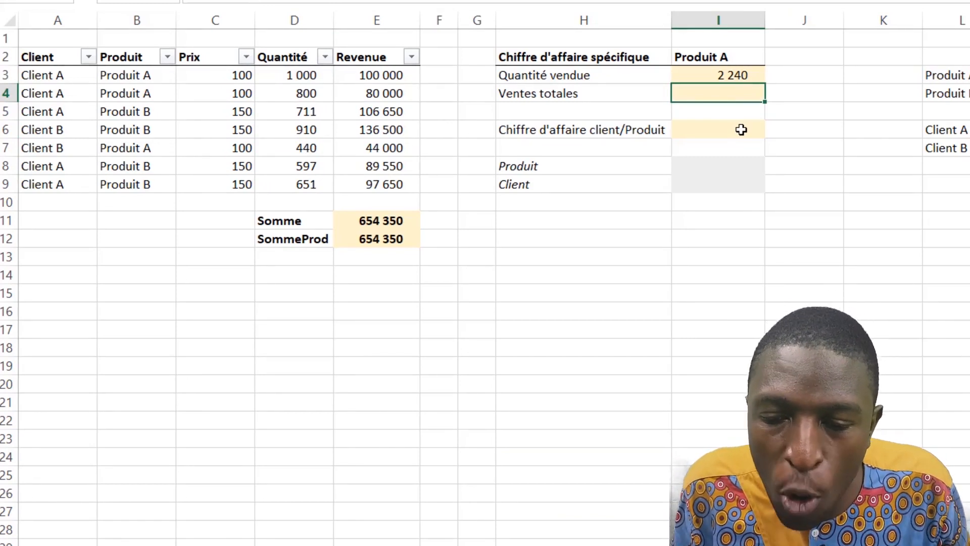
# Copy the SOMMEPROD formula from the Quantité vendue cell I3 into the Ventes totales cell I4, keeping its references identical.
pyautogui.click(730, 75)
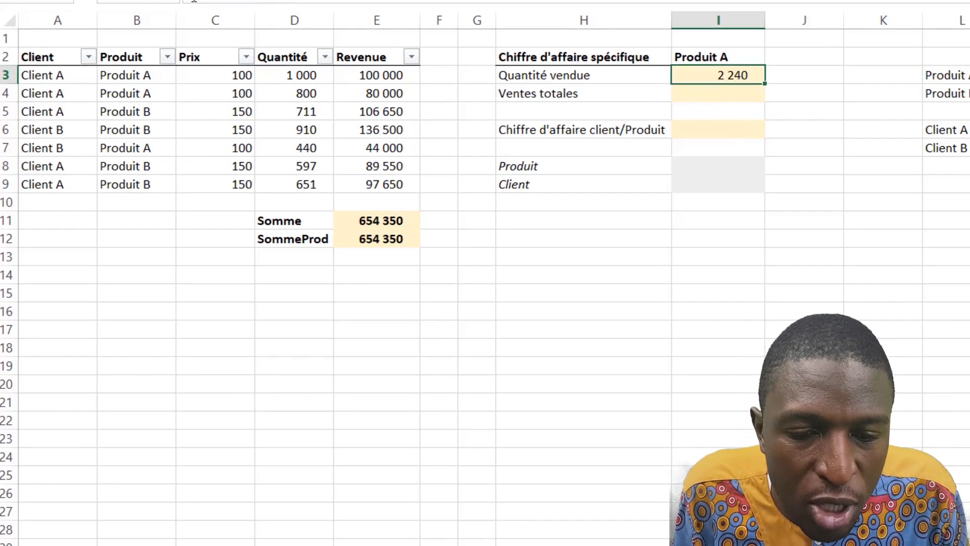
pyautogui.moveTo(193, 1); pyautogui.dragTo(469, 1)
pyautogui.hotkey('ctrl', 'c')
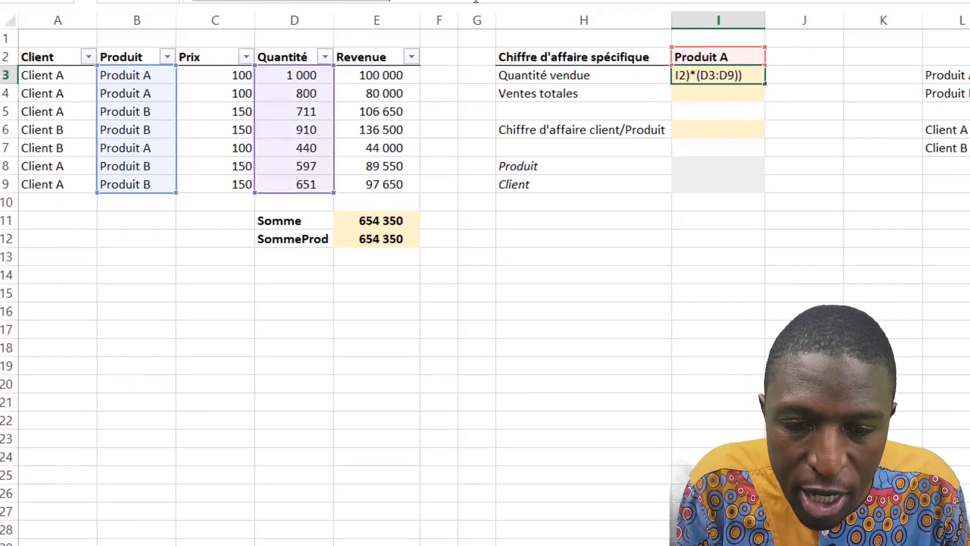
pyautogui.press('Return')
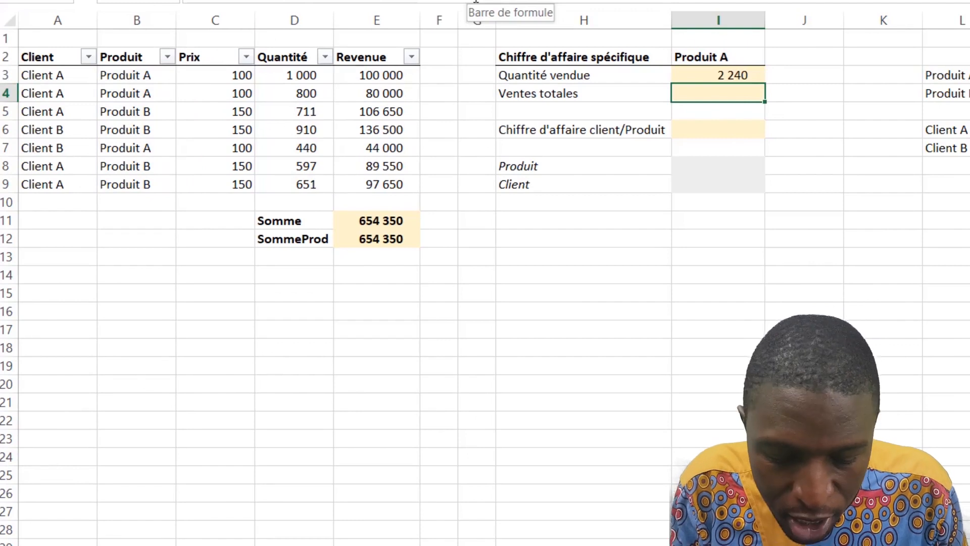
pyautogui.click(727, 79)
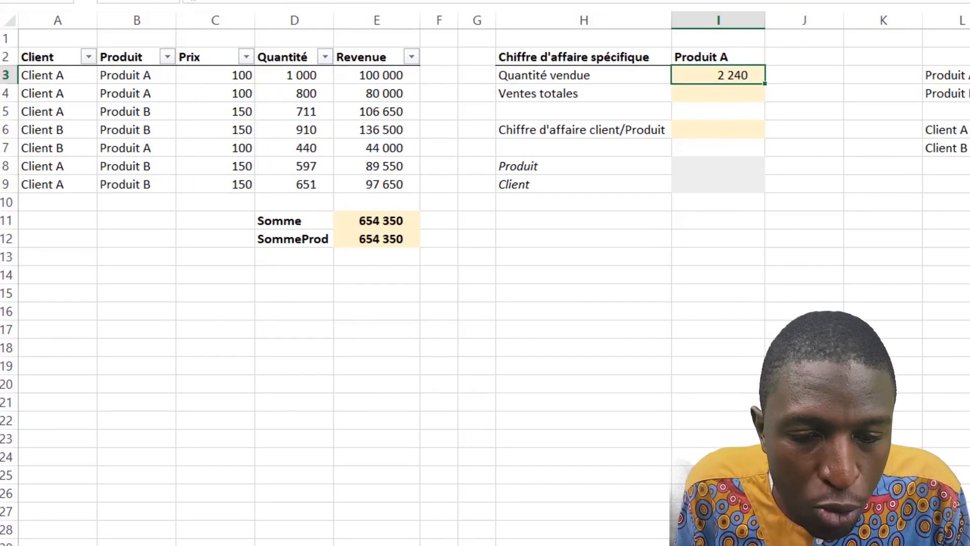
pyautogui.click(229, 3)
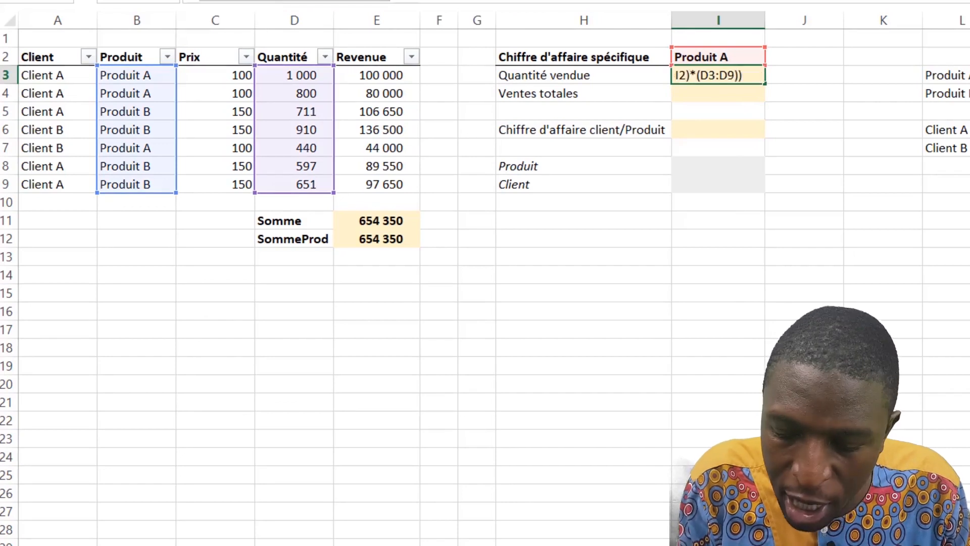
pyautogui.press('Return')
pyautogui.write('=')
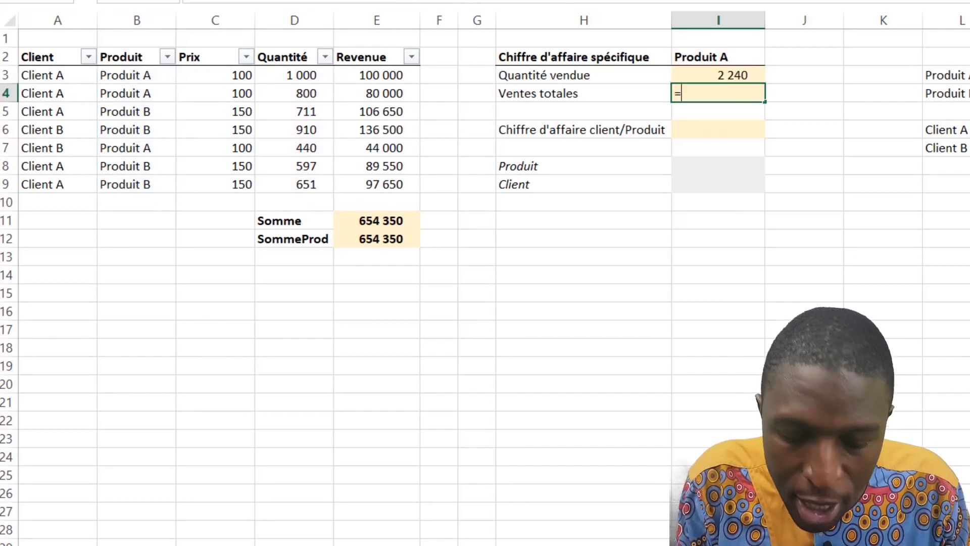
pyautogui.hotkey('ctrl', 'v')
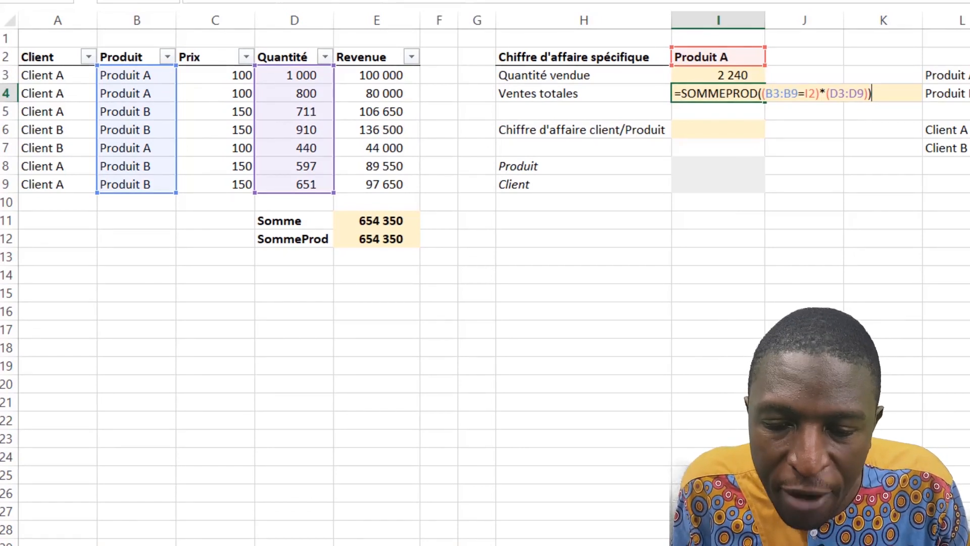
# Add the price range C3:C9 as a second array in the Ventes totales formula, giving =SOMMEPROD((B3:B9=I2)*(D3:D9);C3:C9).
pyautogui.click(868, 94)
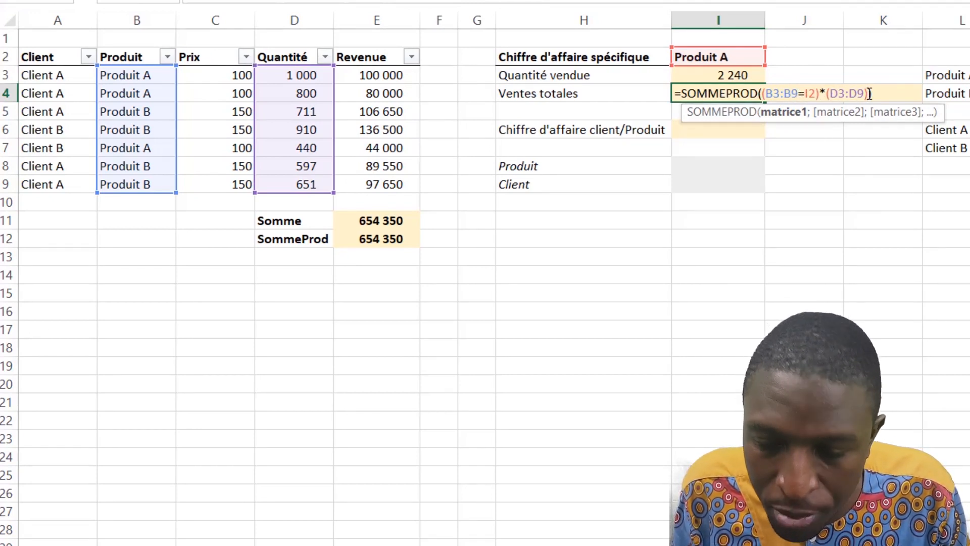
pyautogui.write(';')
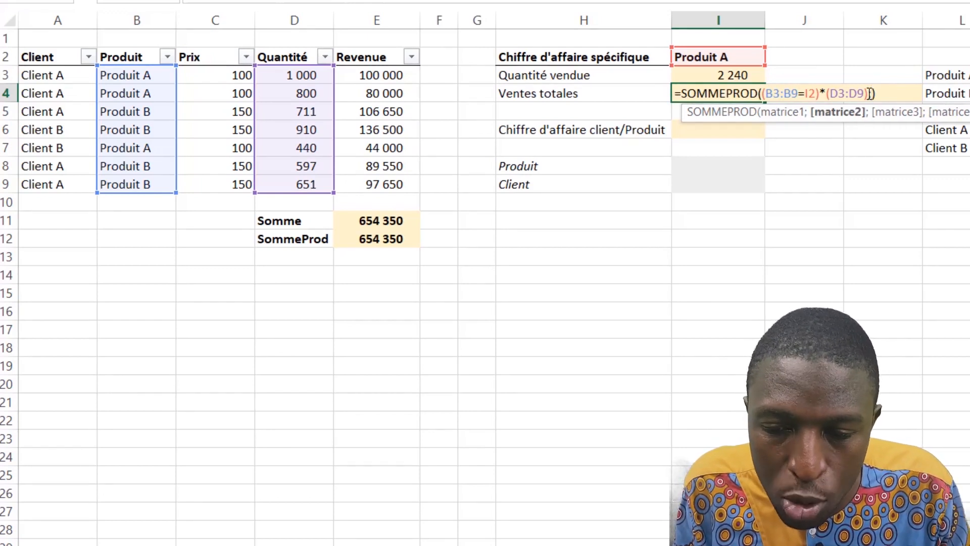
pyautogui.moveTo(207, 74); pyautogui.dragTo(188, 184)
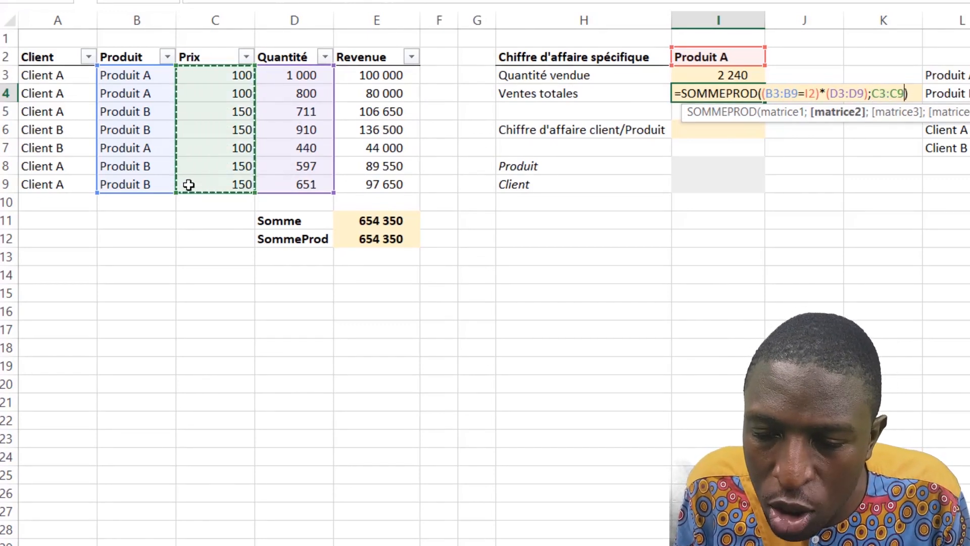
pyautogui.click(913, 92)
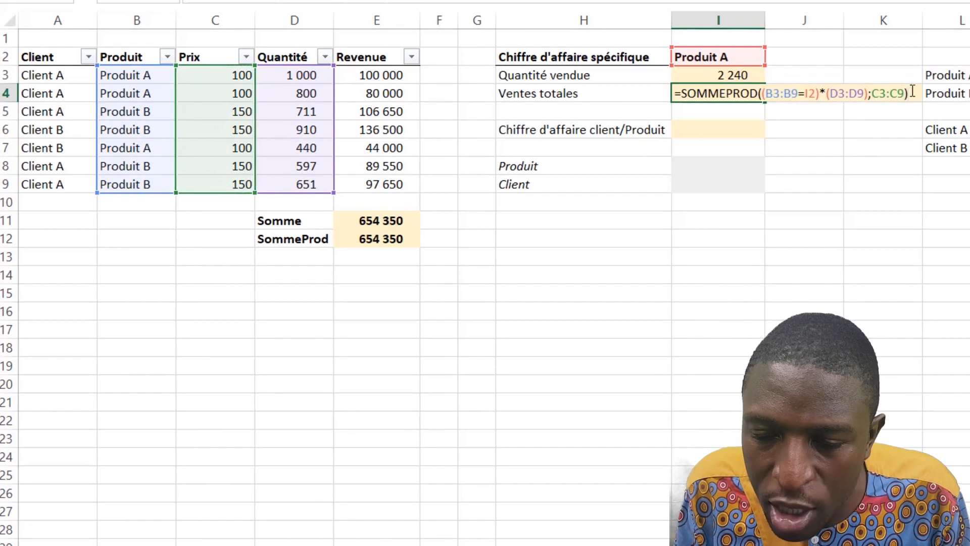
pyautogui.press('Return')
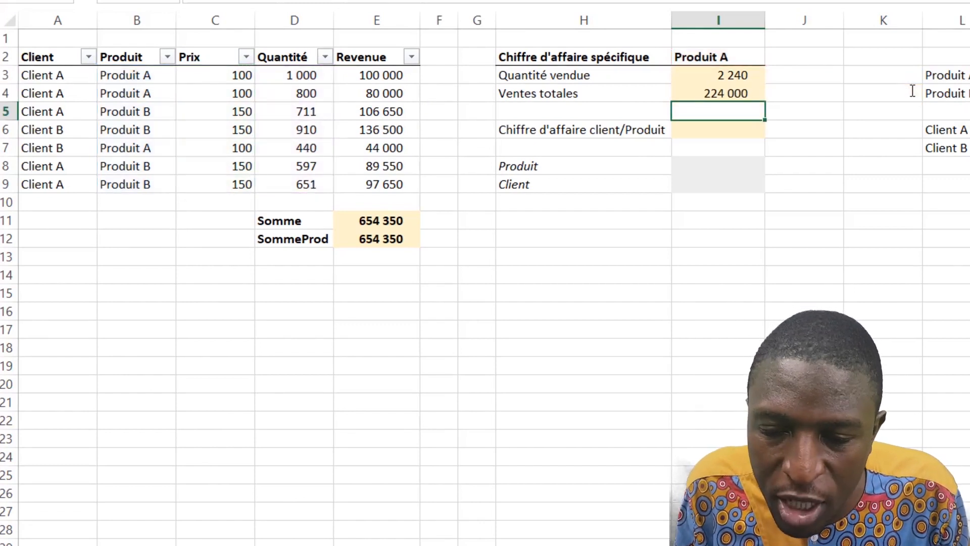
# Check the Ventes totales result against the Produit A revenues in E3, E4 and E7.
pyautogui.click(747, 93)
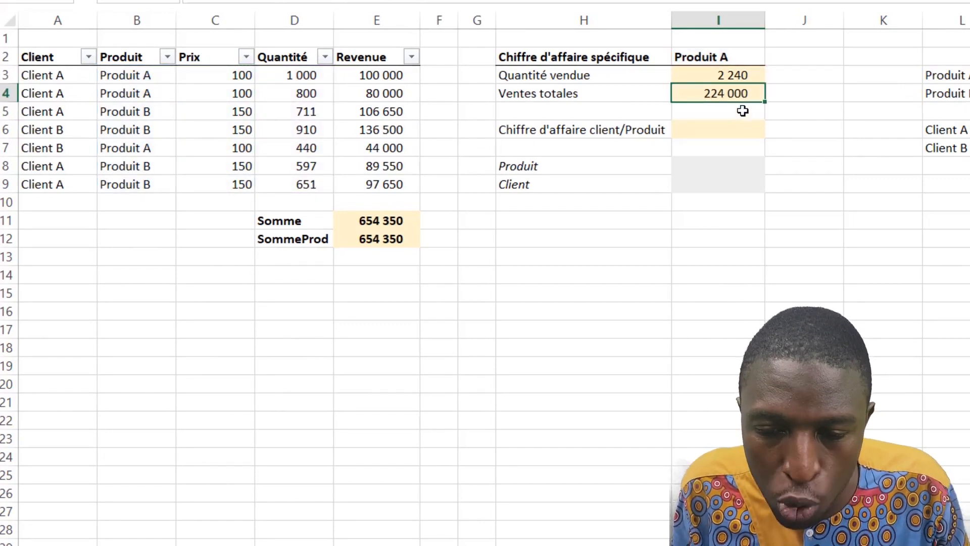
pyautogui.click(740, 57)
pyautogui.click(739, 92)
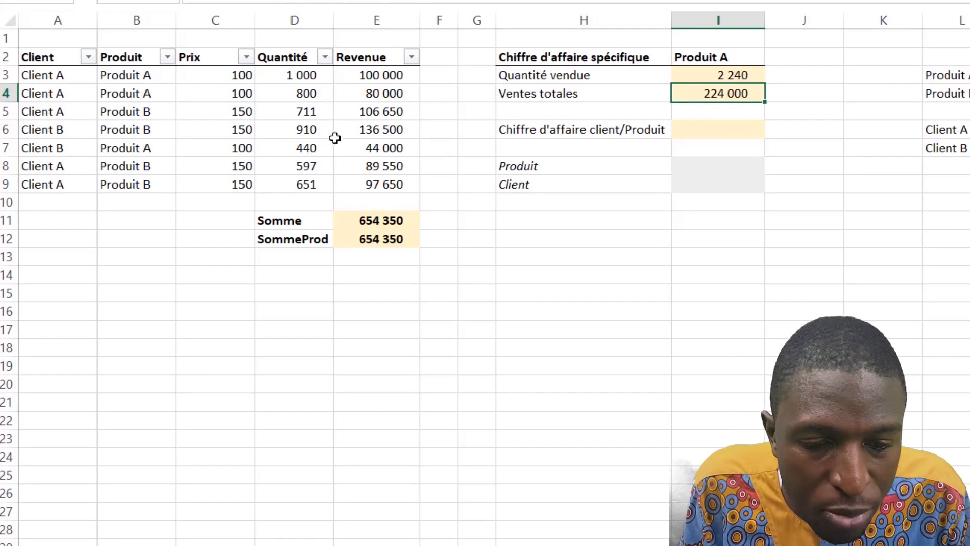
pyautogui.moveTo(380, 78); pyautogui.dragTo(382, 93)
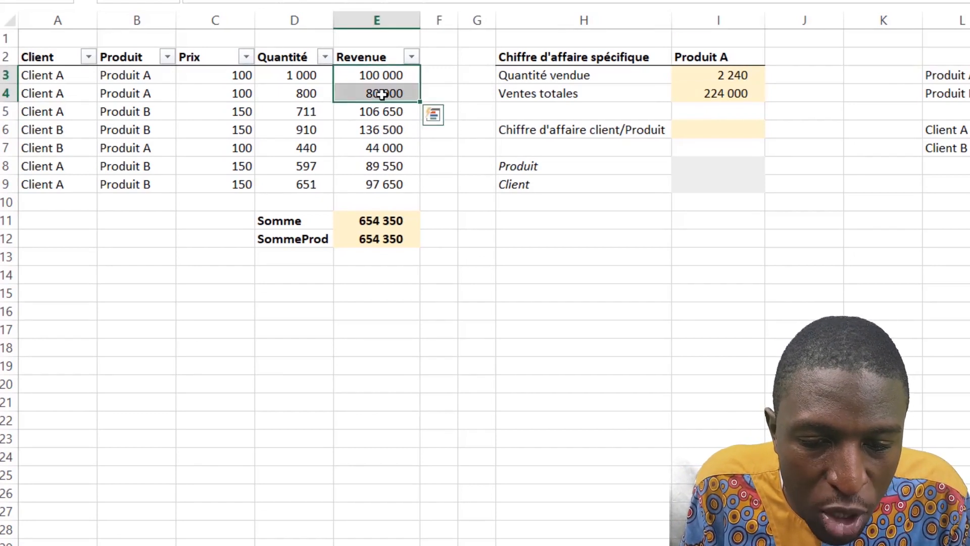
pyautogui.keyDown('ctrl'); pyautogui.click(377, 147); pyautogui.keyUp('ctrl')
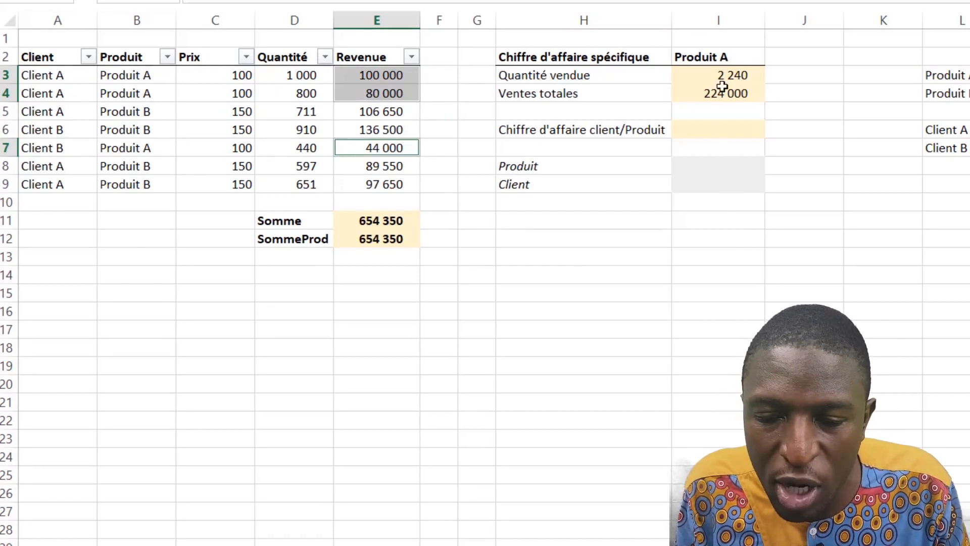
# Change the product criterion in cell I2 to Produit B.
pyautogui.click(738, 56)
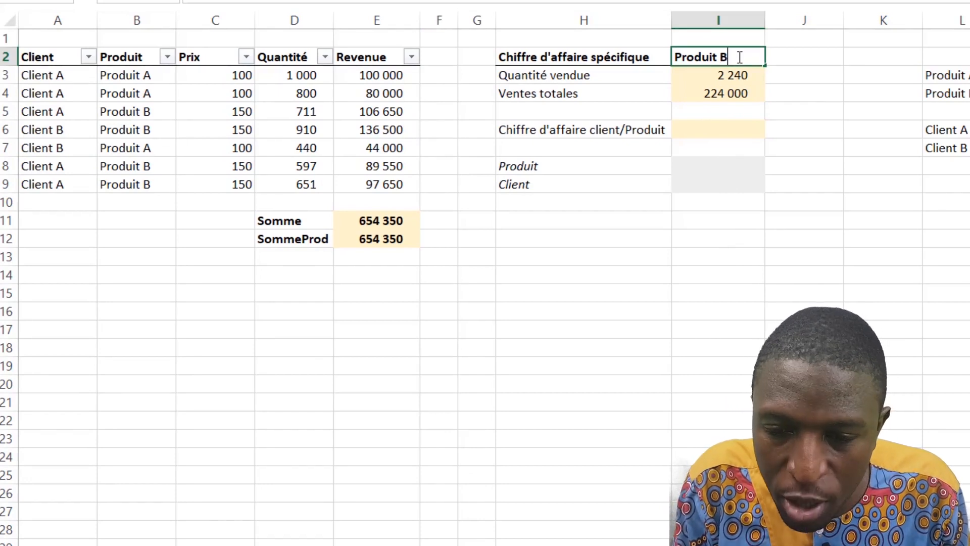
pyautogui.write('B')
pyautogui.press('Return')
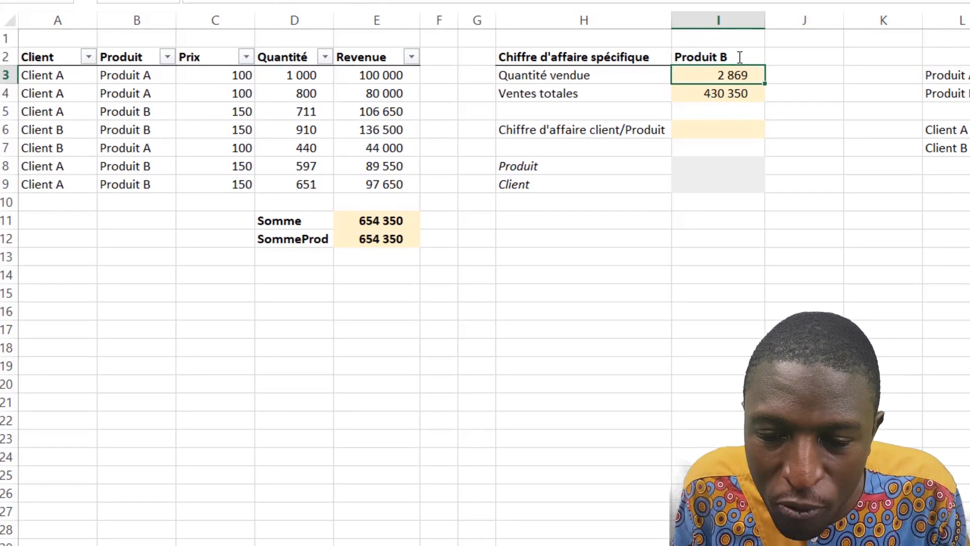
# Compare the Ventes totales result with the Produit B revenues in E5:E6 and E8:E9.
pyautogui.click(732, 97)
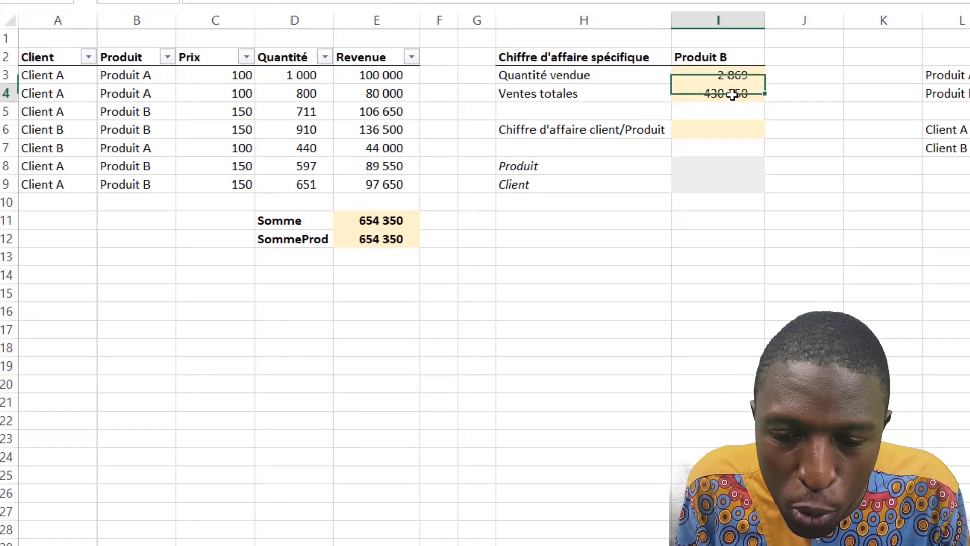
pyautogui.moveTo(374, 114); pyautogui.dragTo(379, 134)
pyautogui.keyDown('ctrl'); pyautogui.moveTo(378, 167); pyautogui.dragTo(381, 183); pyautogui.keyUp('ctrl')
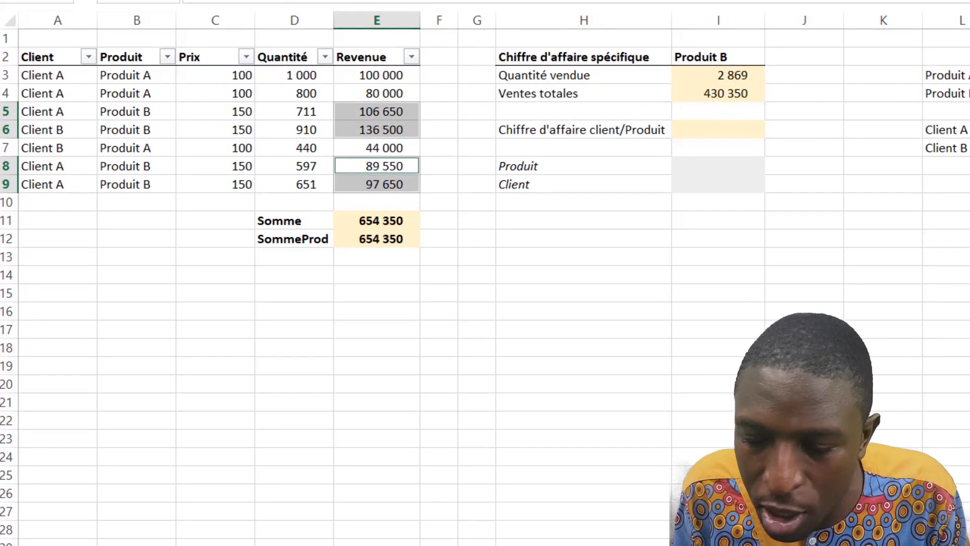
# Start a SOMMEPROD formula in I6 for Chiffre d'affaire client/Produit with the client condition (A3:A9=I9) followed by a multiplication sign.
pyautogui.click(719, 134)
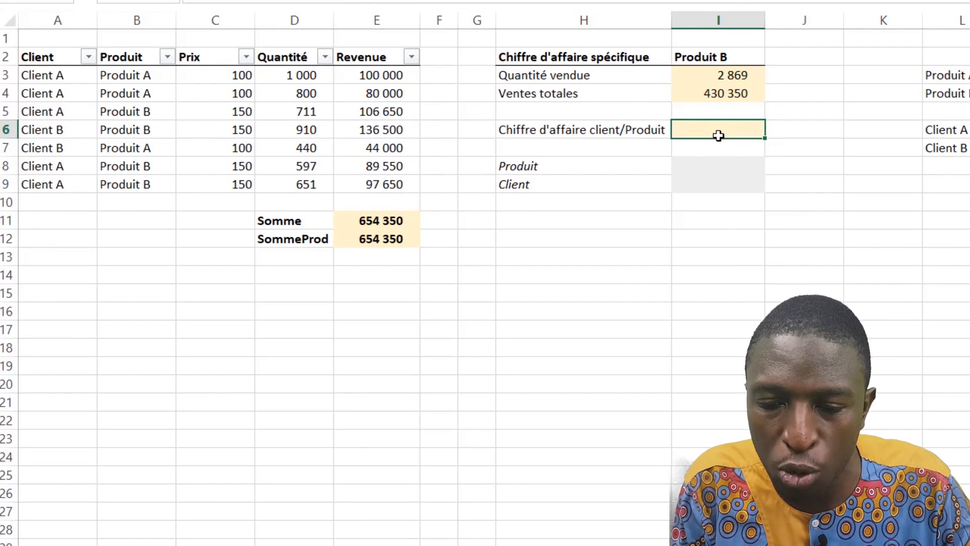
pyautogui.write('=som')
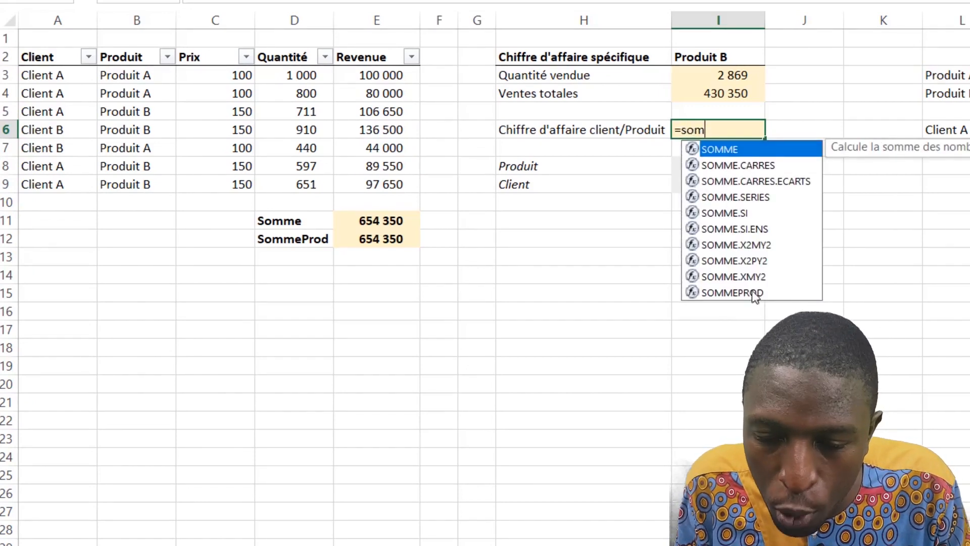
pyautogui.doubleClick(735, 292)
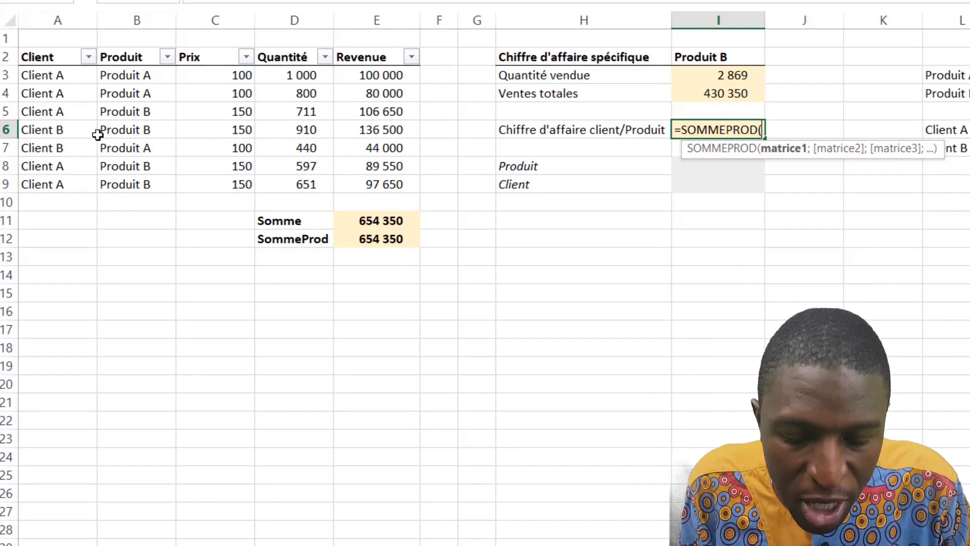
pyautogui.moveTo(52, 77); pyautogui.dragTo(45, 180)
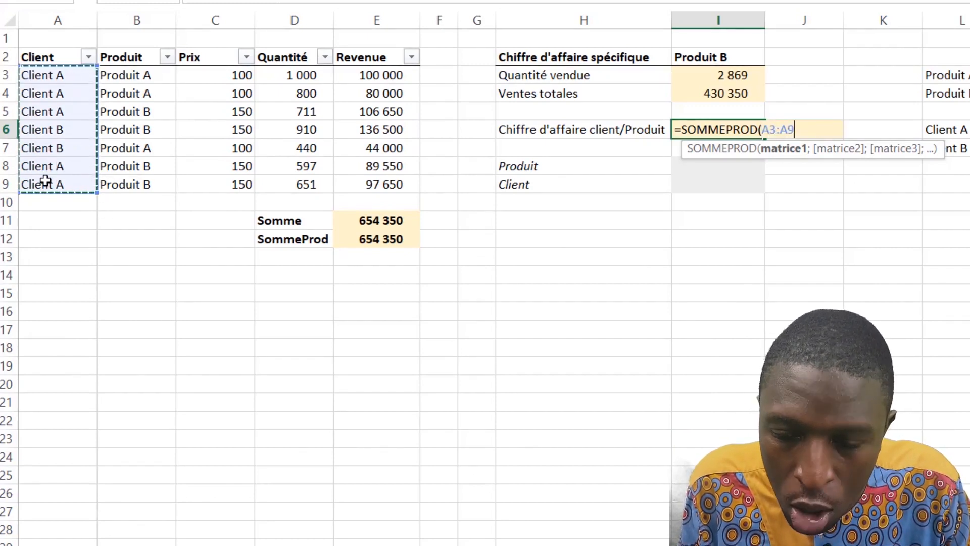
pyautogui.write('=')
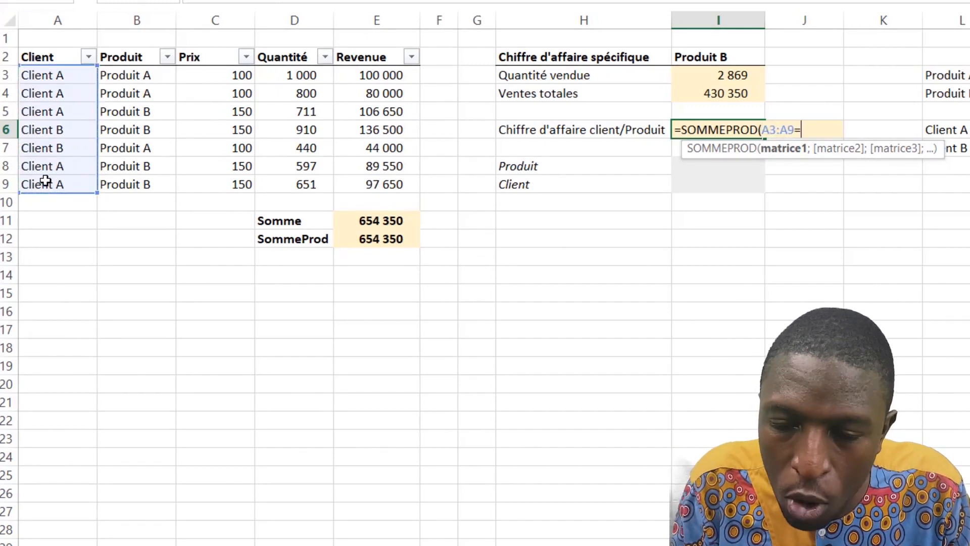
pyautogui.click(717, 184)
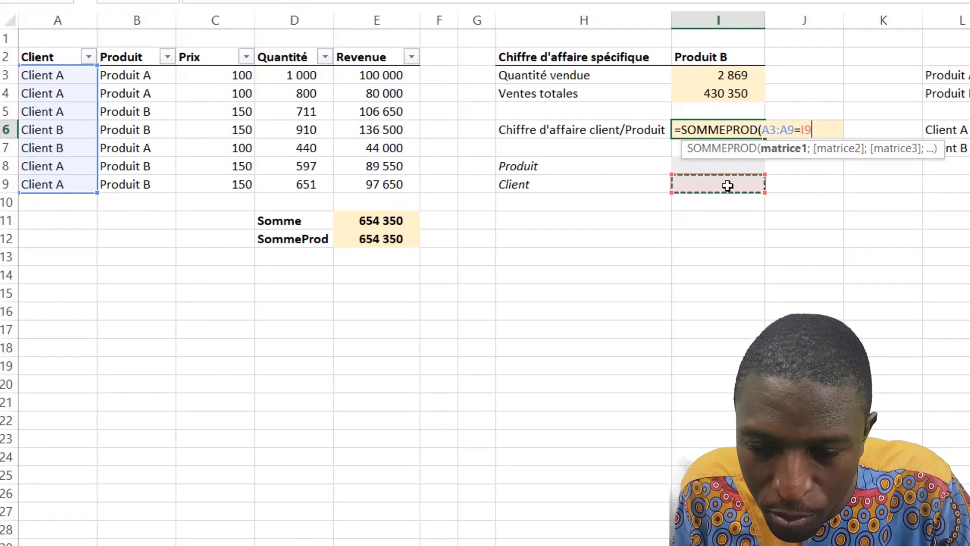
pyautogui.click(765, 128)
pyautogui.write('(')
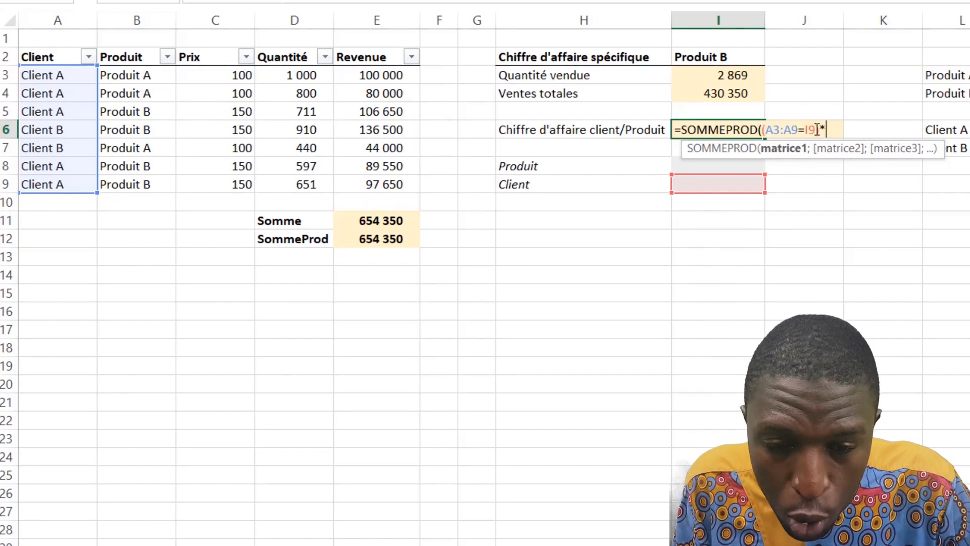
# Add the product condition (B3:B9=I8) to the I6 formula as a second factor, followed by a multiplication sign.
pyautogui.write('(')
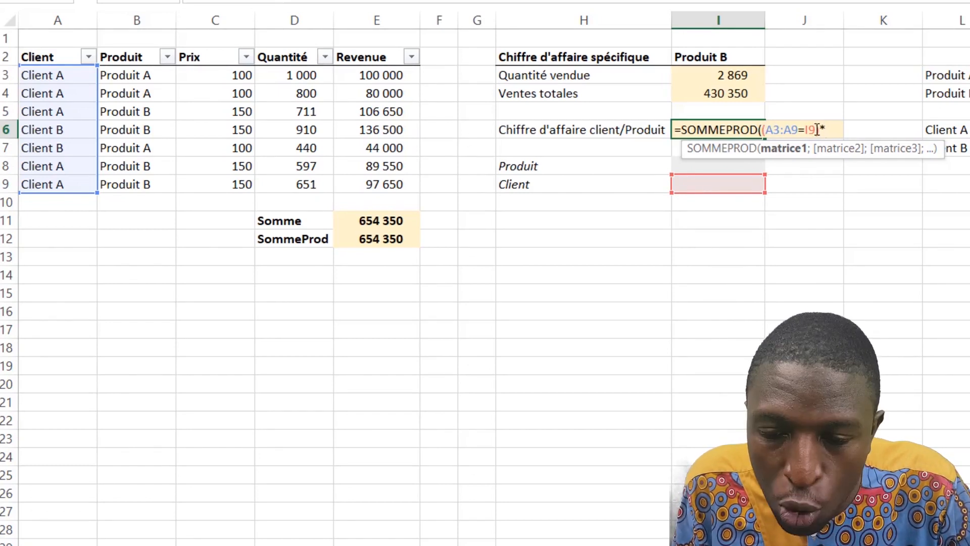
pyautogui.moveTo(132, 75); pyautogui.dragTo(130, 183)
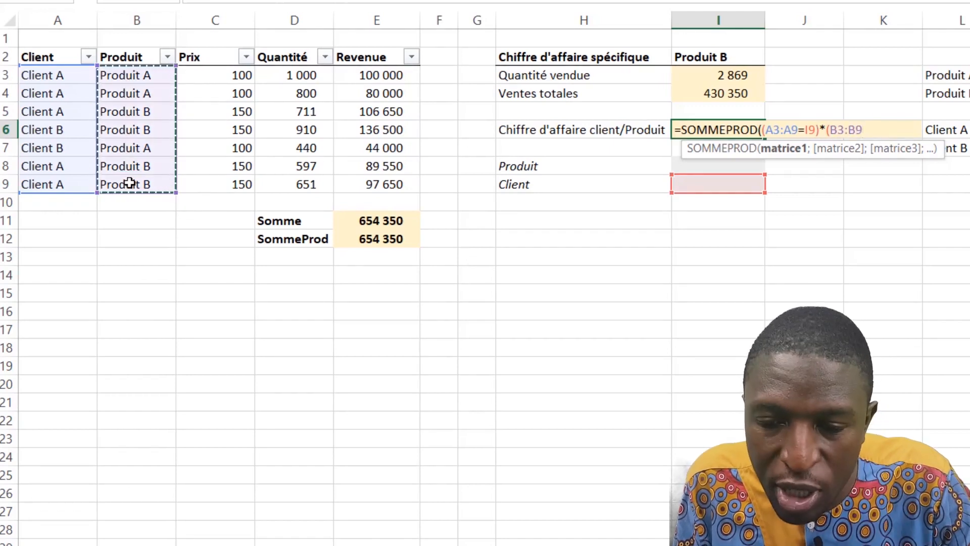
pyautogui.write('=')
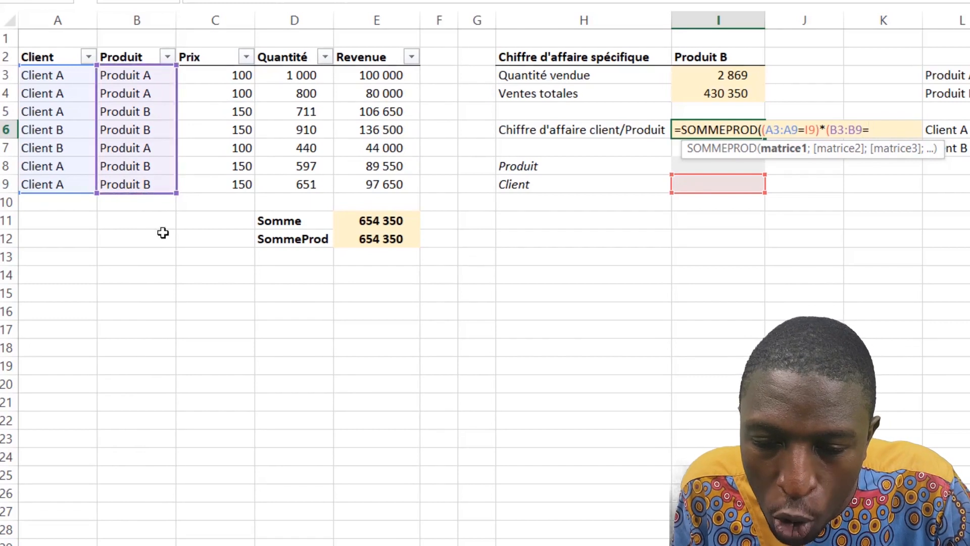
pyautogui.click(707, 166)
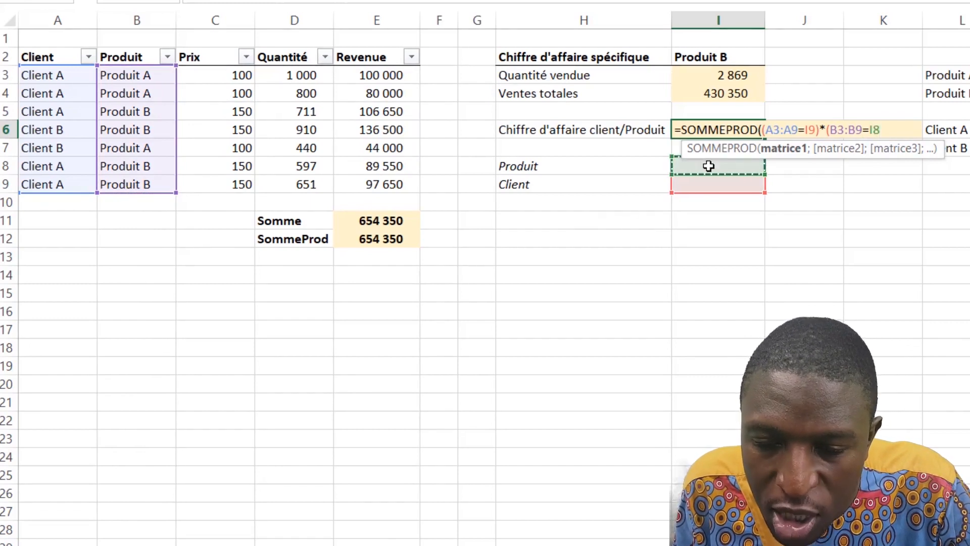
pyautogui.write(')*')
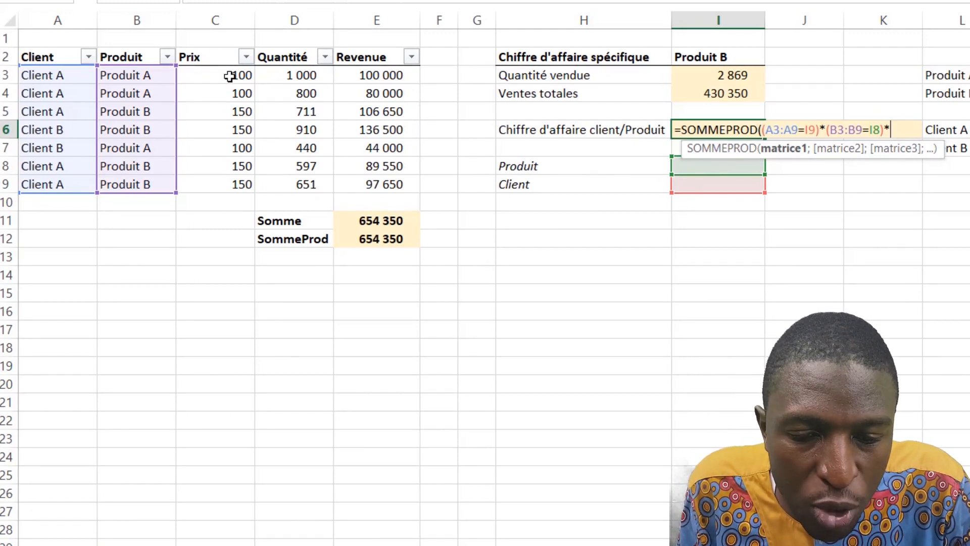
# Complete the I6 formula with the price range (C3:C9) as a factor and the quantities D3:D9 as second array.
pyautogui.moveTo(230, 76); pyautogui.dragTo(215, 187)
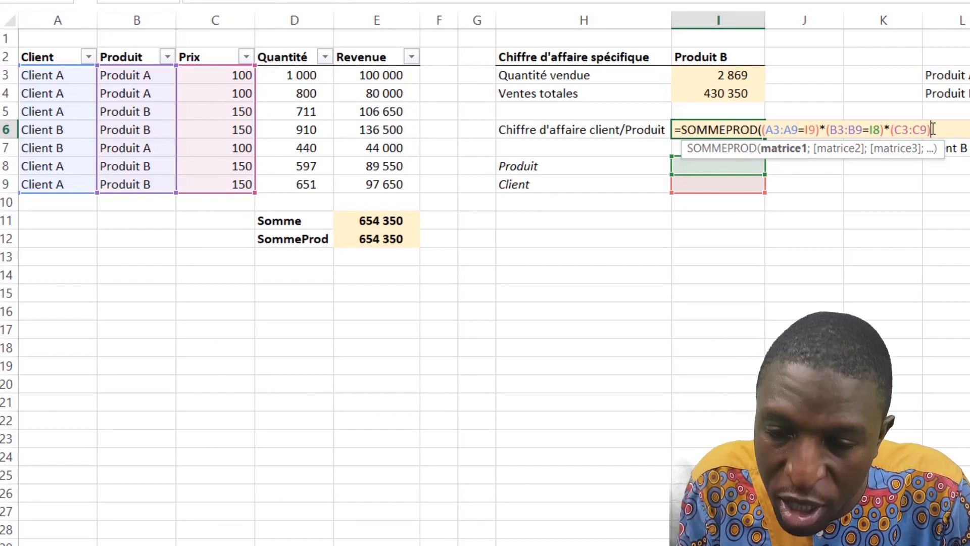
pyautogui.write(';')
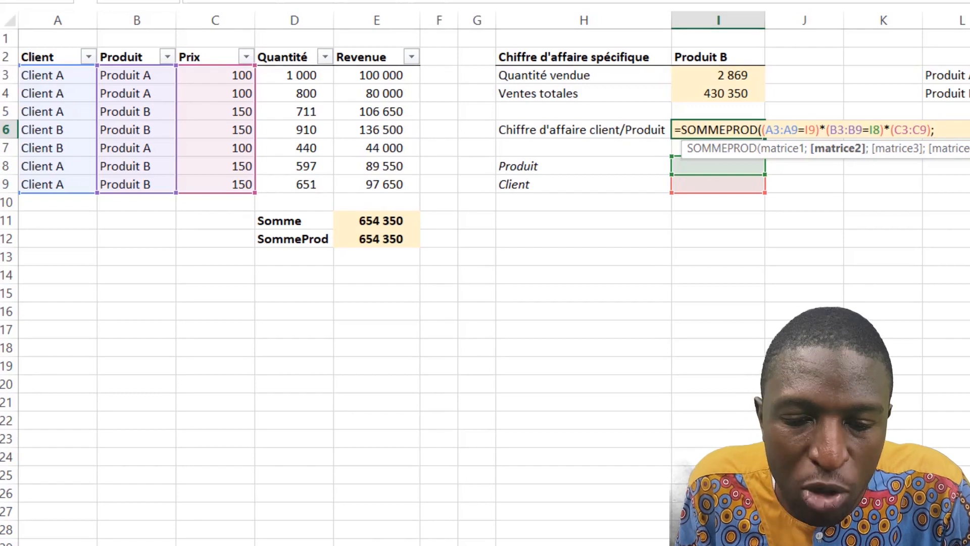
pyautogui.moveTo(303, 75); pyautogui.dragTo(296, 182)
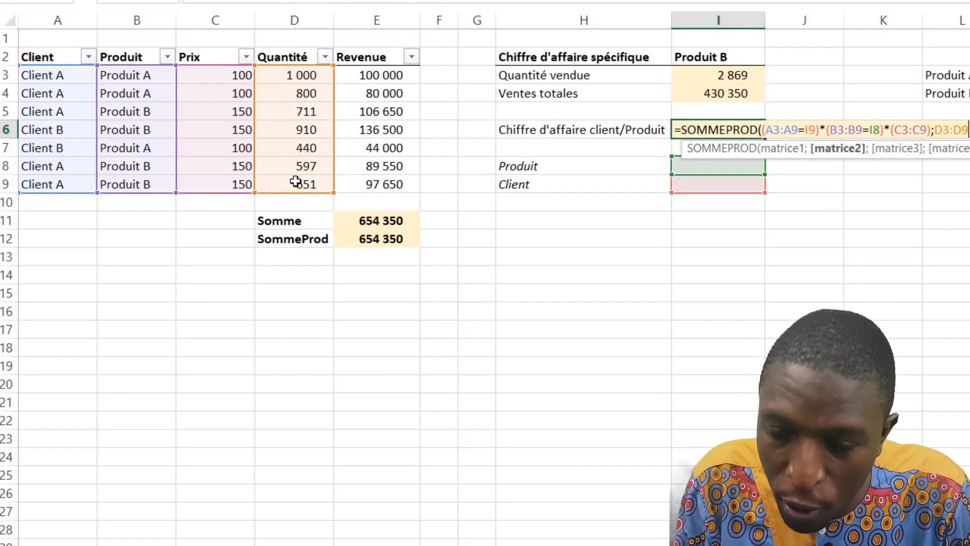
pyautogui.press('Return')
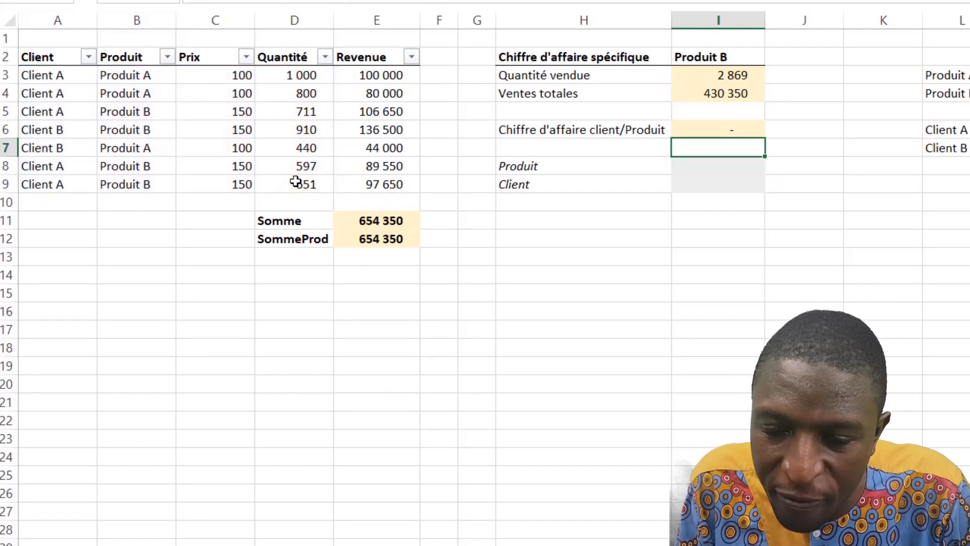
# Set the Produit criterion in I8 to Produit A and the Client criterion in I9 to Client B.
pyautogui.click(709, 165)
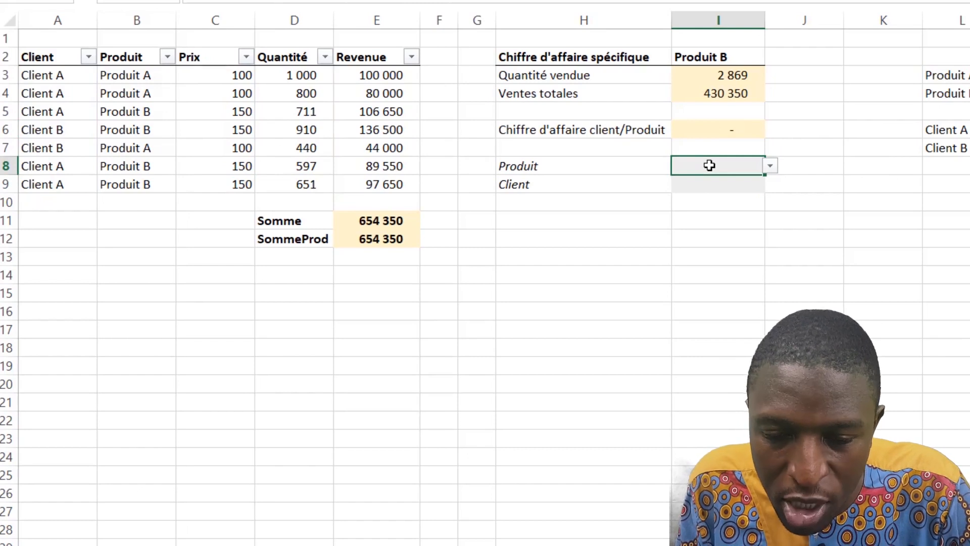
pyautogui.click(771, 166)
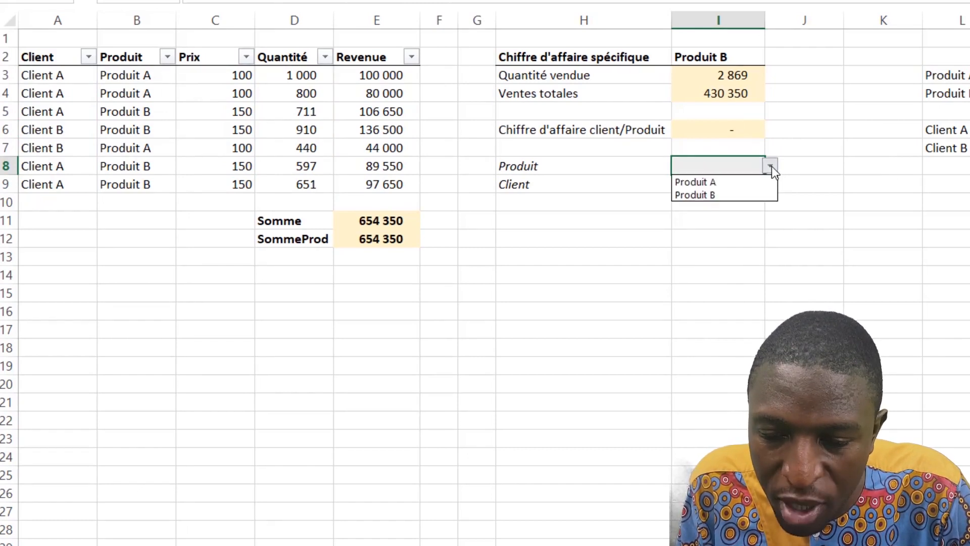
pyautogui.click(726, 187)
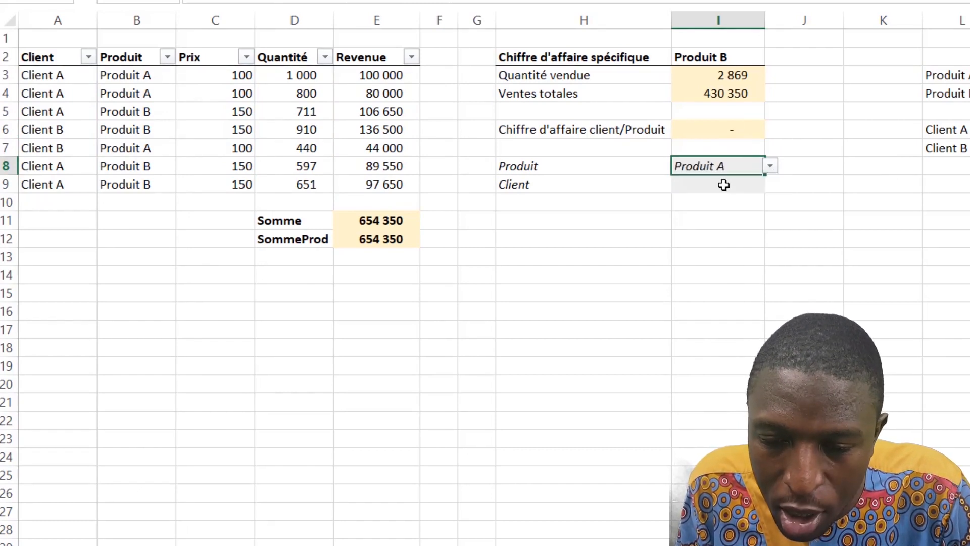
pyautogui.click(732, 188)
pyautogui.click(770, 185)
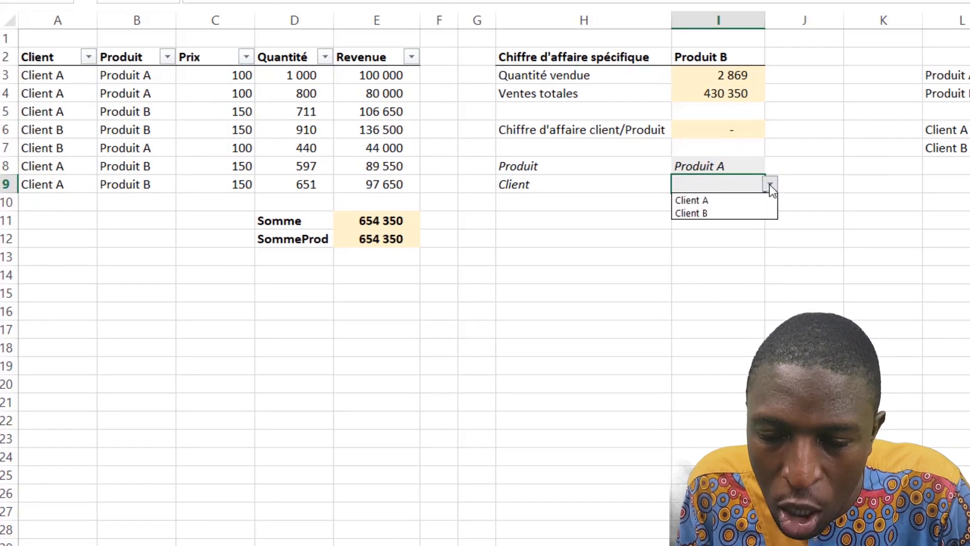
pyautogui.click(738, 215)
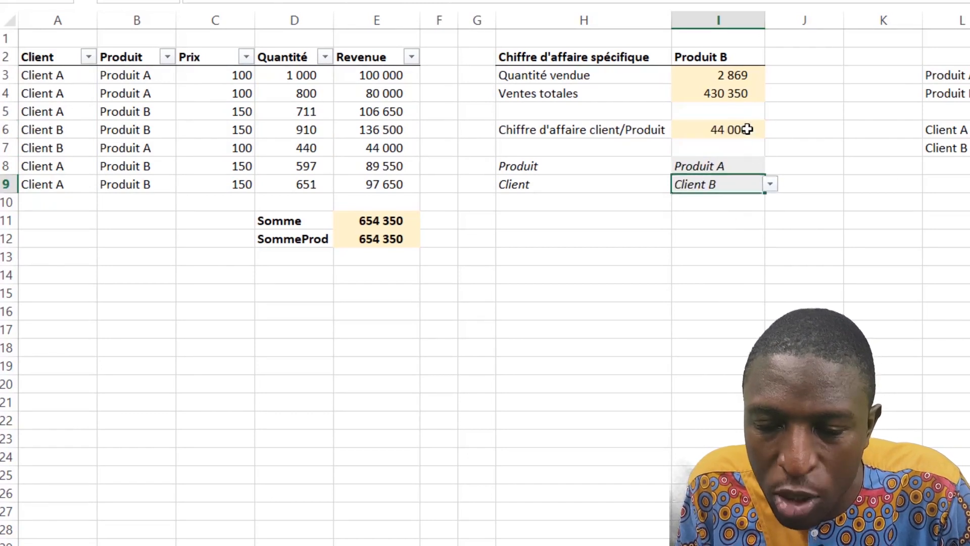
# Check the client/product revenue in I6 and its criteria against the Client B, Produit A sale in row 7.
pyautogui.click(745, 134)
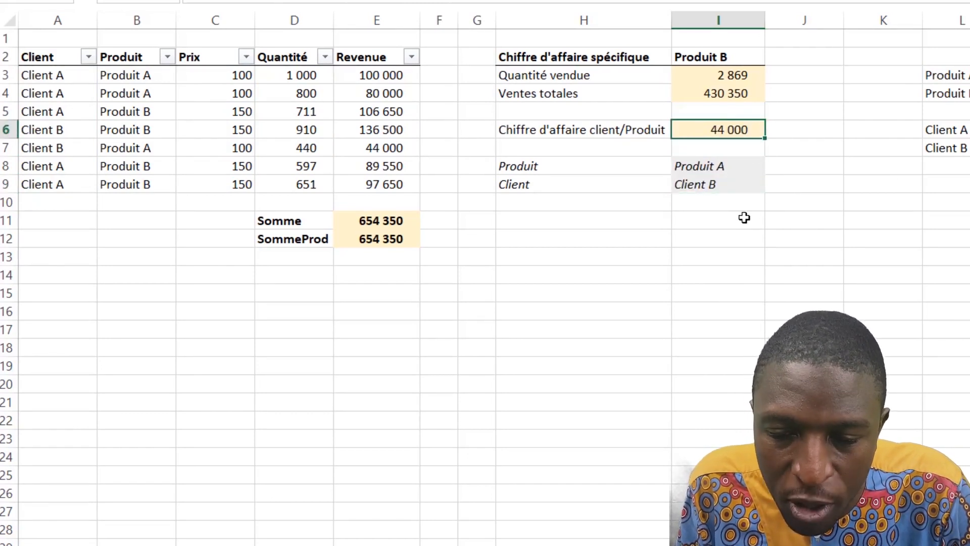
pyautogui.click(732, 167)
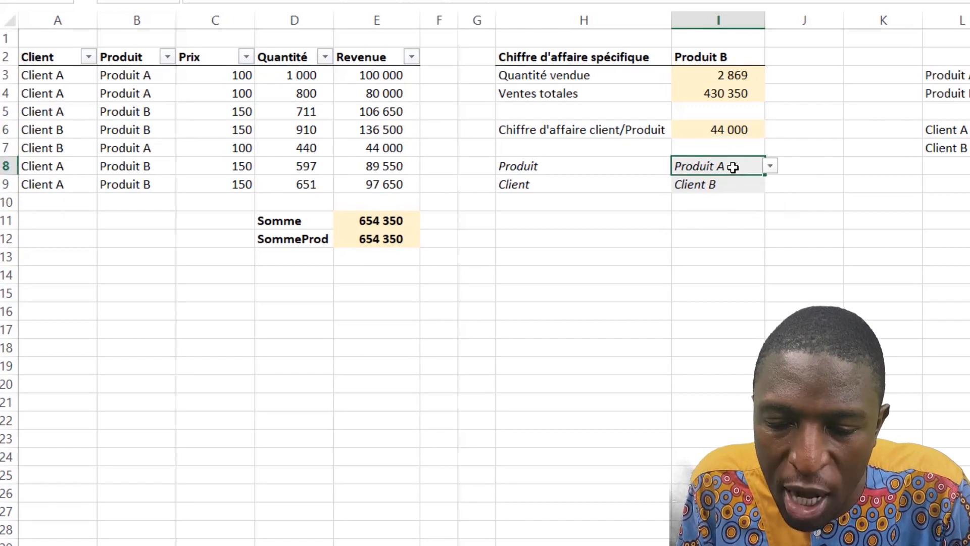
pyautogui.click(733, 187)
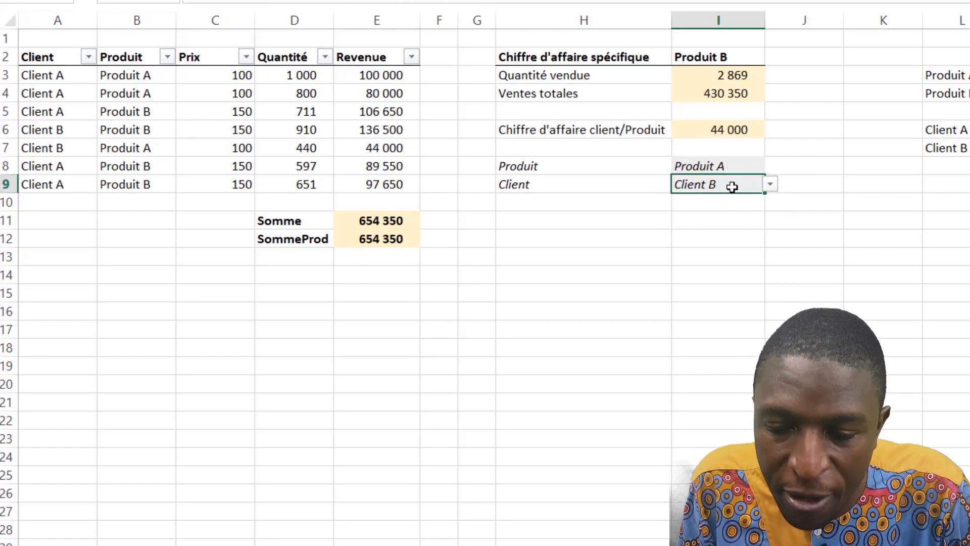
pyautogui.click(739, 132)
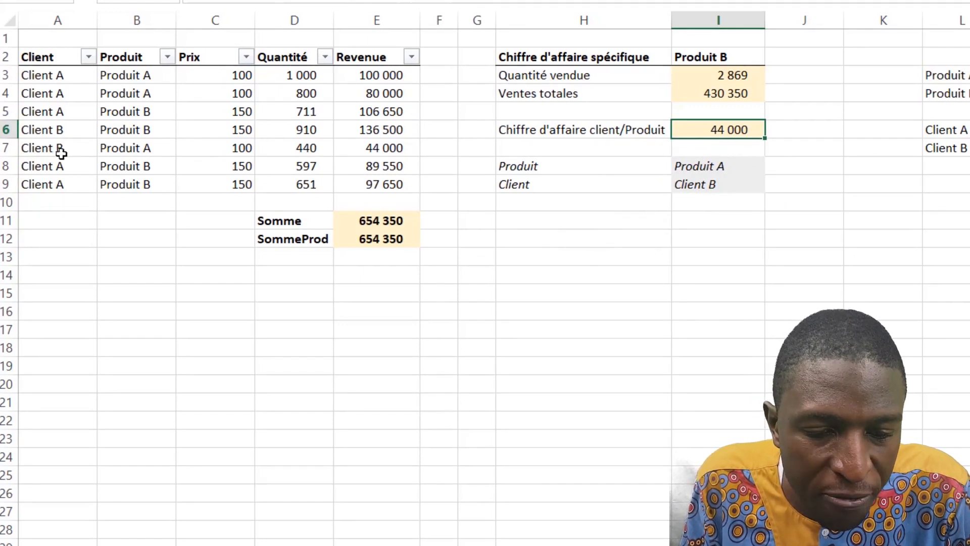
pyautogui.moveTo(59, 148); pyautogui.dragTo(374, 151)
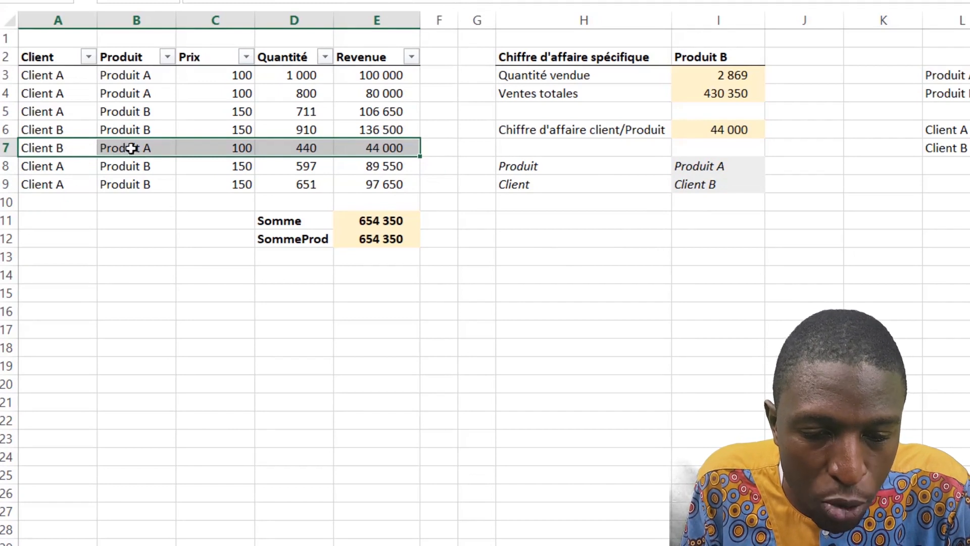
pyautogui.click(380, 146)
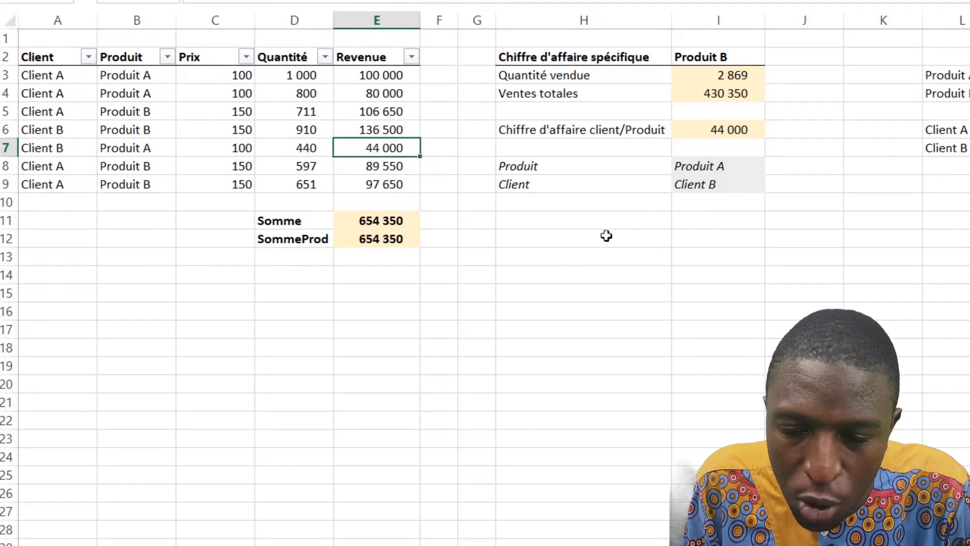
# Change the Produit criterion in I8 to Produit B and compare the I6 result with the Client B sale in row 6.
pyautogui.click(740, 171)
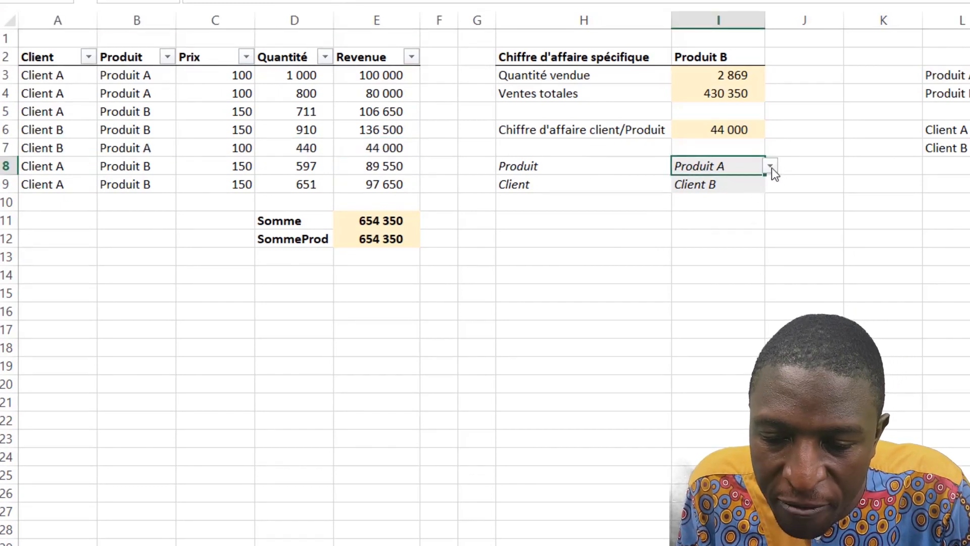
pyautogui.click(771, 166)
pyautogui.click(740, 197)
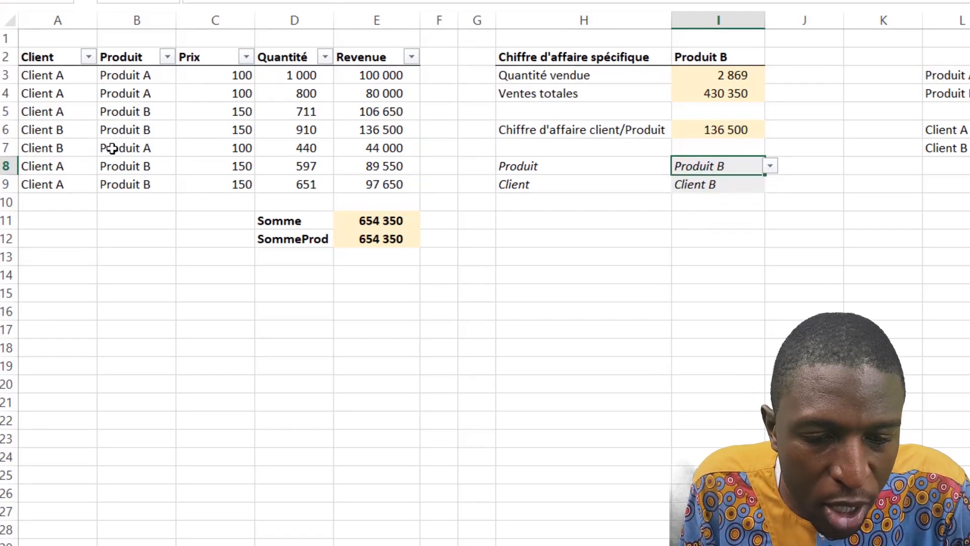
pyautogui.moveTo(62, 130); pyautogui.dragTo(325, 130)
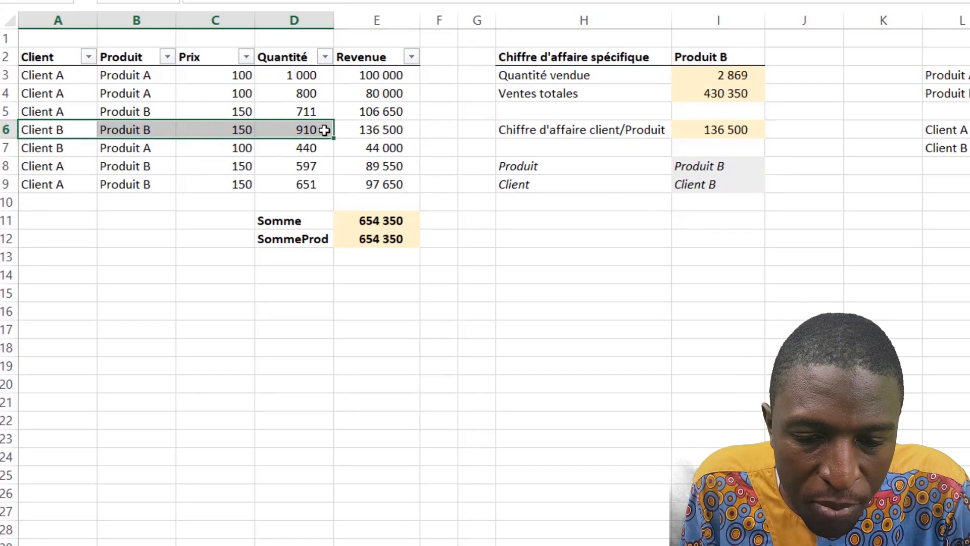
pyautogui.click(382, 132)
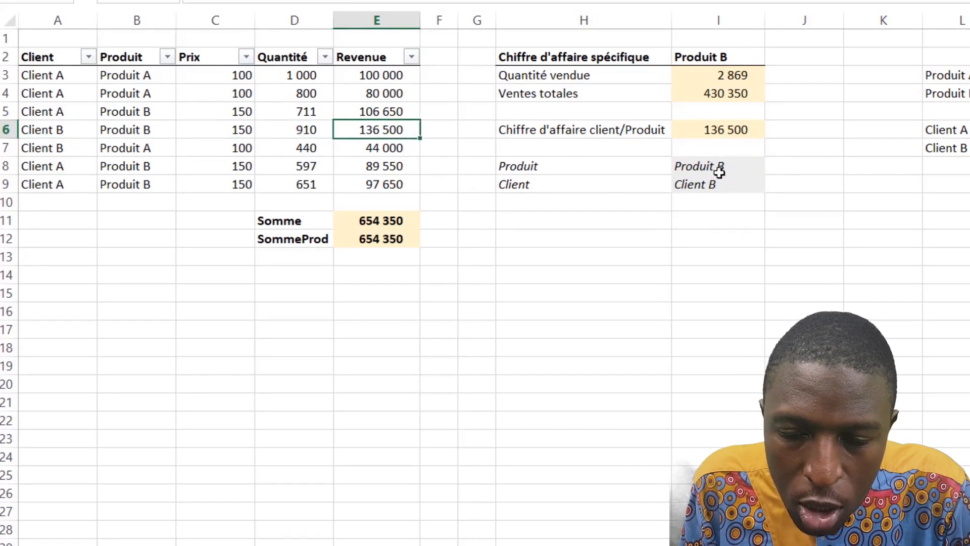
# Change the Client criterion in I9 to Client A.
pyautogui.click(738, 188)
pyautogui.click(769, 183)
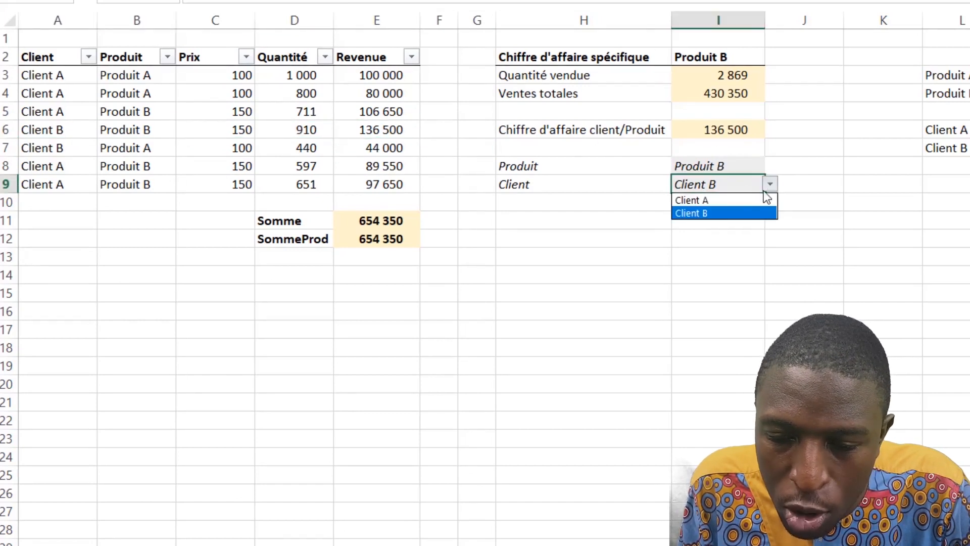
pyautogui.click(714, 200)
# Compare the I6 result with the Client A, Produit B revenues in E5, E8 and E9.
pyautogui.moveTo(76, 78); pyautogui.dragTo(324, 112)
pyautogui.keyDown('shift'); pyautogui.click(359, 111); pyautogui.keyUp('shift')
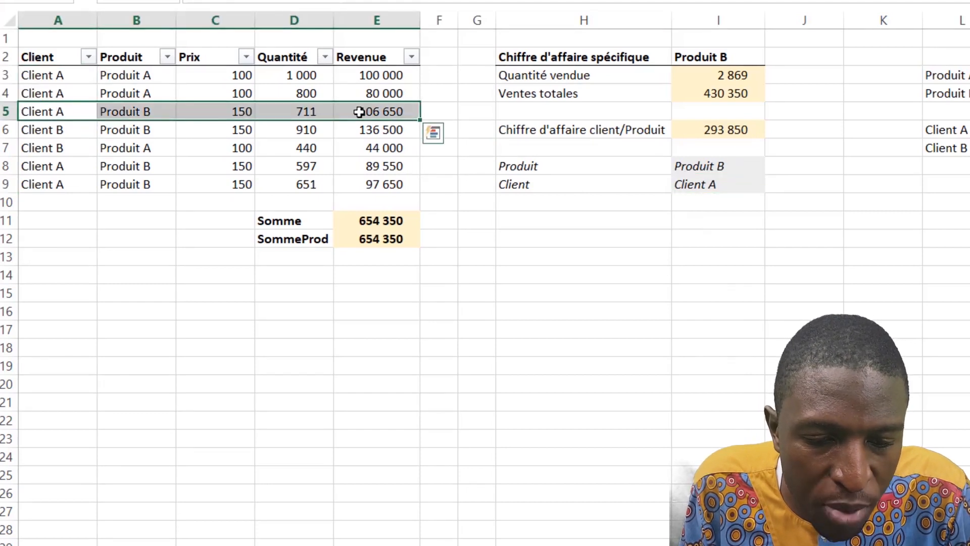
pyautogui.moveTo(72, 169); pyautogui.dragTo(253, 179)
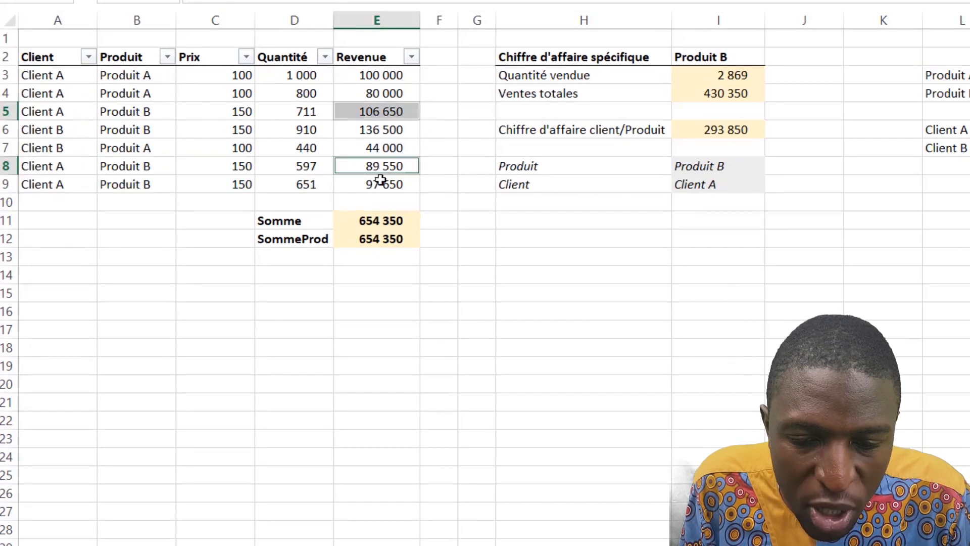
pyautogui.moveTo(380, 179); pyautogui.dragTo(380, 184)
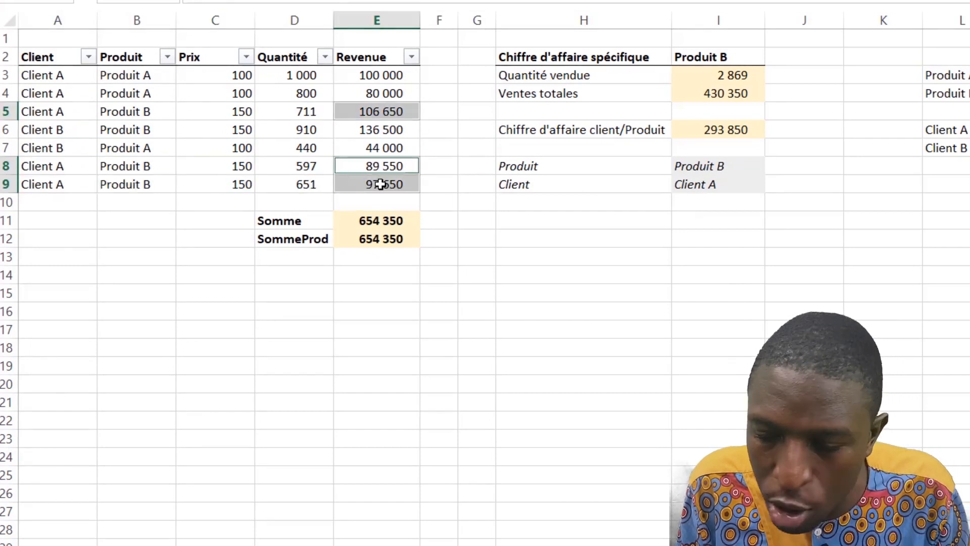